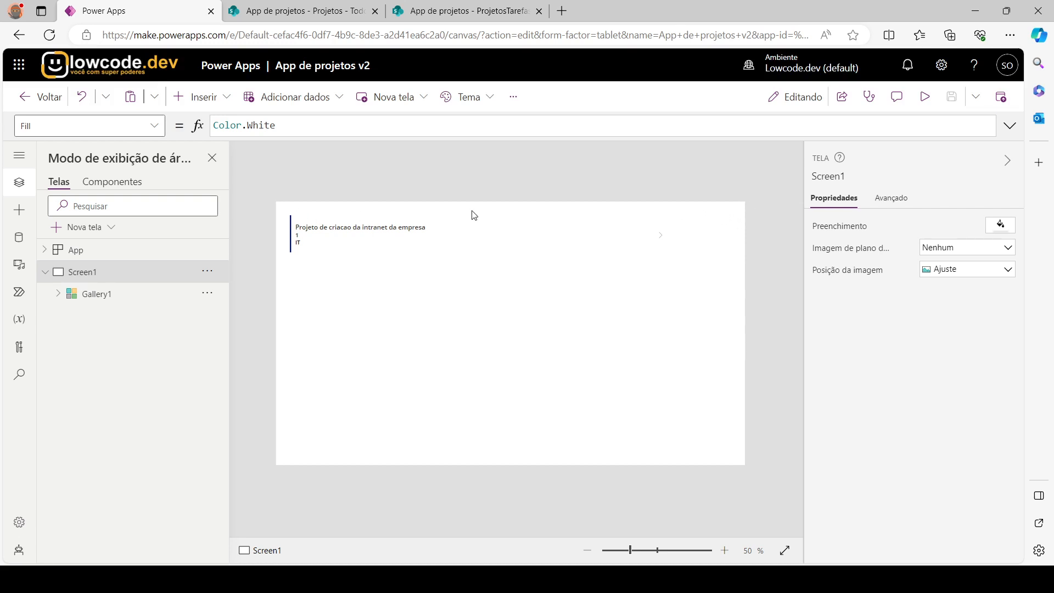
Step: Create a new blank component in the app, and return to Screen1
{"action": "left_click", "coordinate": [108, 187]}
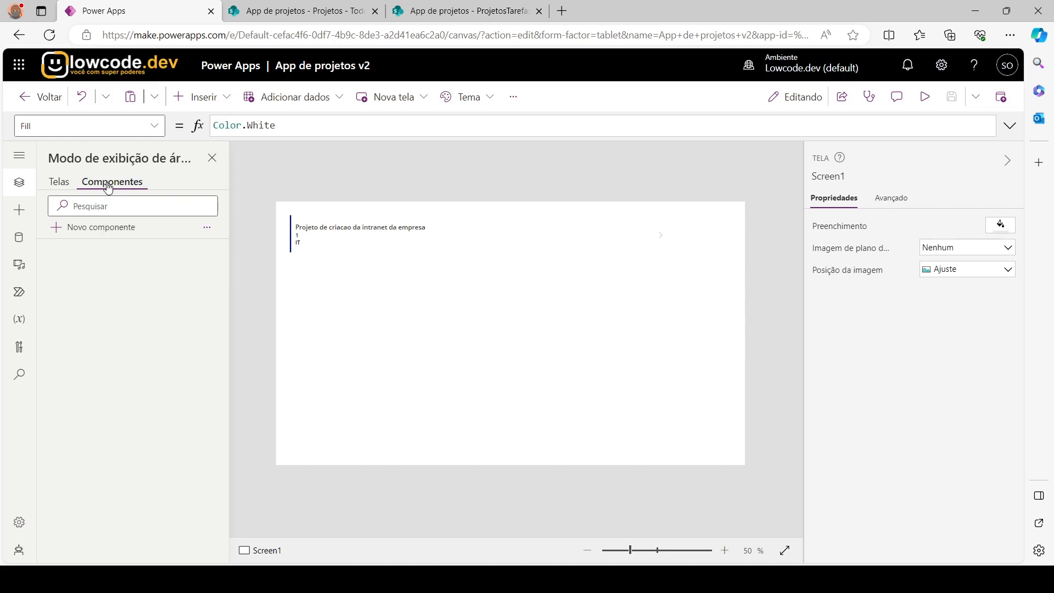
{"action": "left_click", "coordinate": [85, 230]}
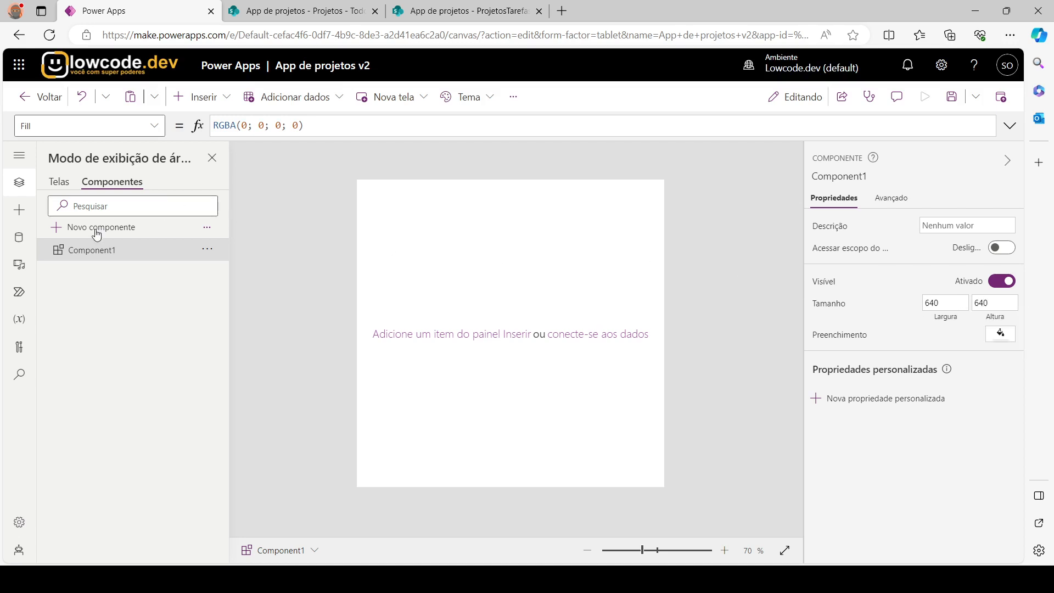
{"action": "left_click", "coordinate": [54, 185]}
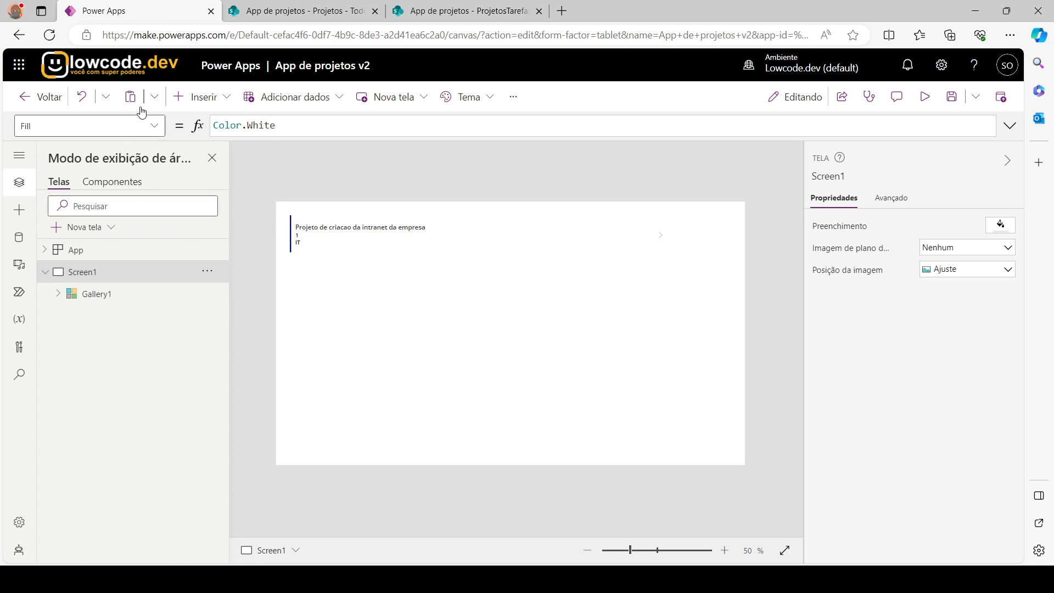
Step: Insert a rectangle on Screen1 and stretch it across the screen's upper edge as a header, 1366 wide and about 68 high
{"action": "left_click", "coordinate": [199, 97]}
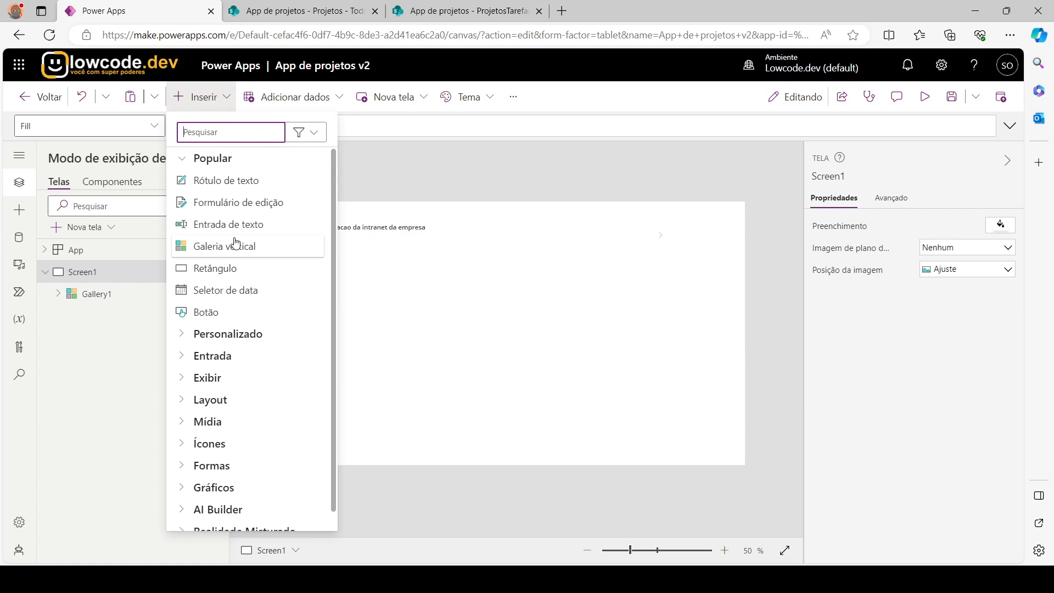
{"action": "type", "text": "reta"}
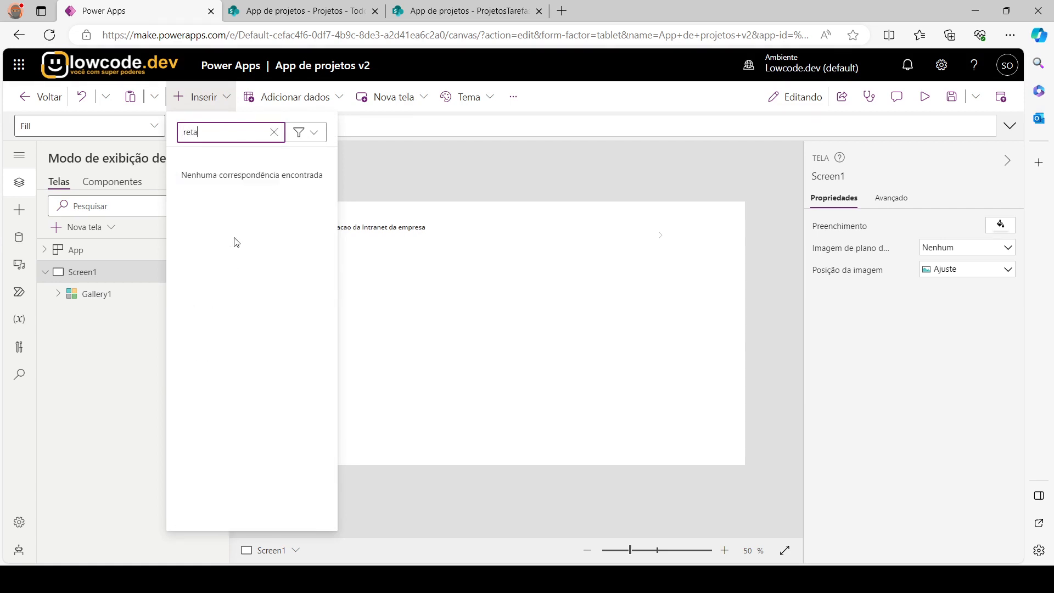
{"action": "key", "text": "BackSpace"}
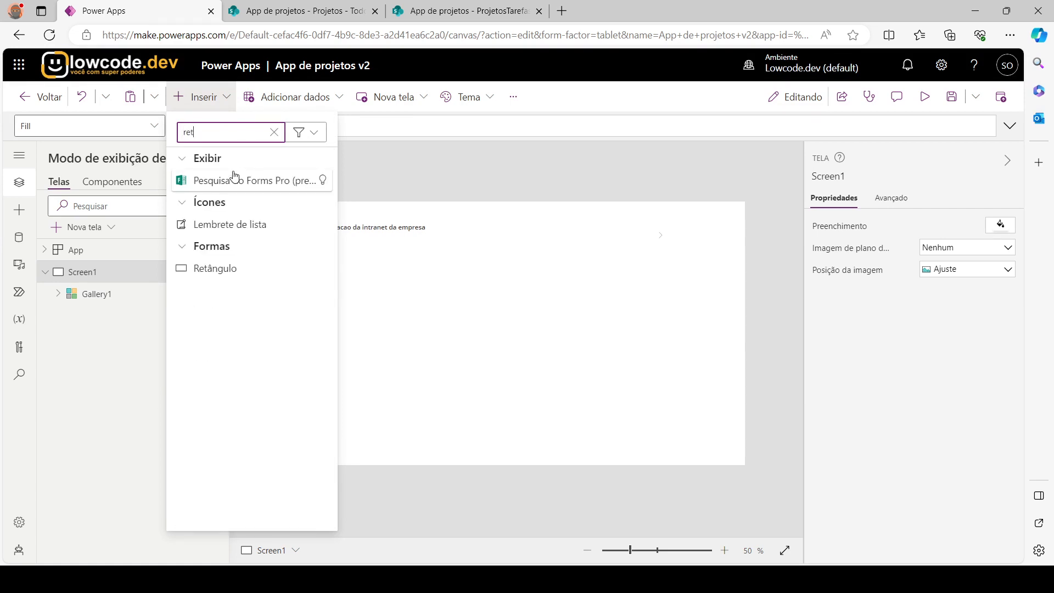
{"action": "left_click", "coordinate": [195, 268]}
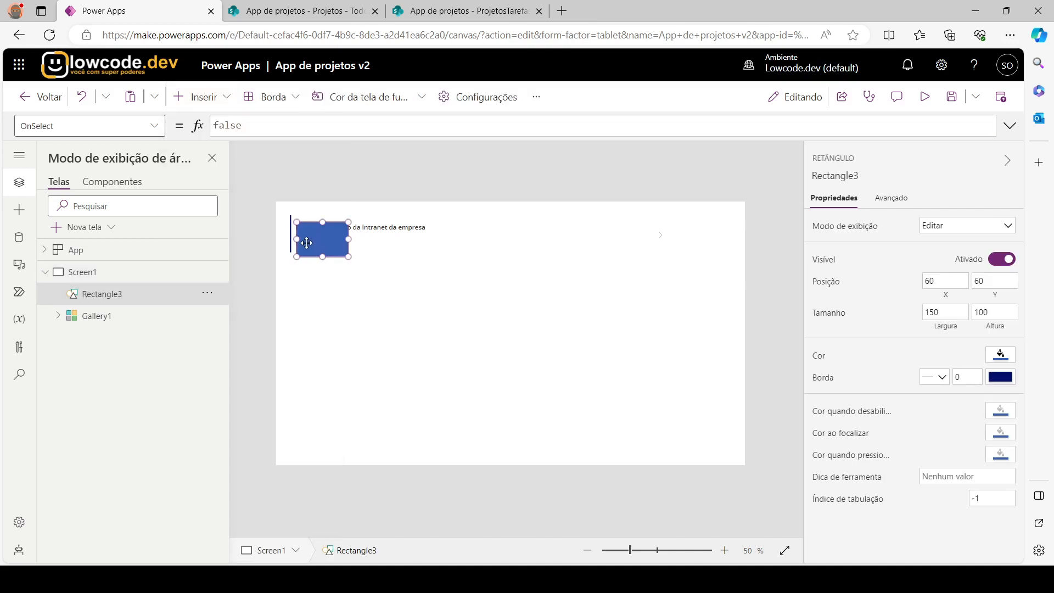
{"action": "left_click_drag", "start_coordinate": [307, 243], "coordinate": [753, 214]}
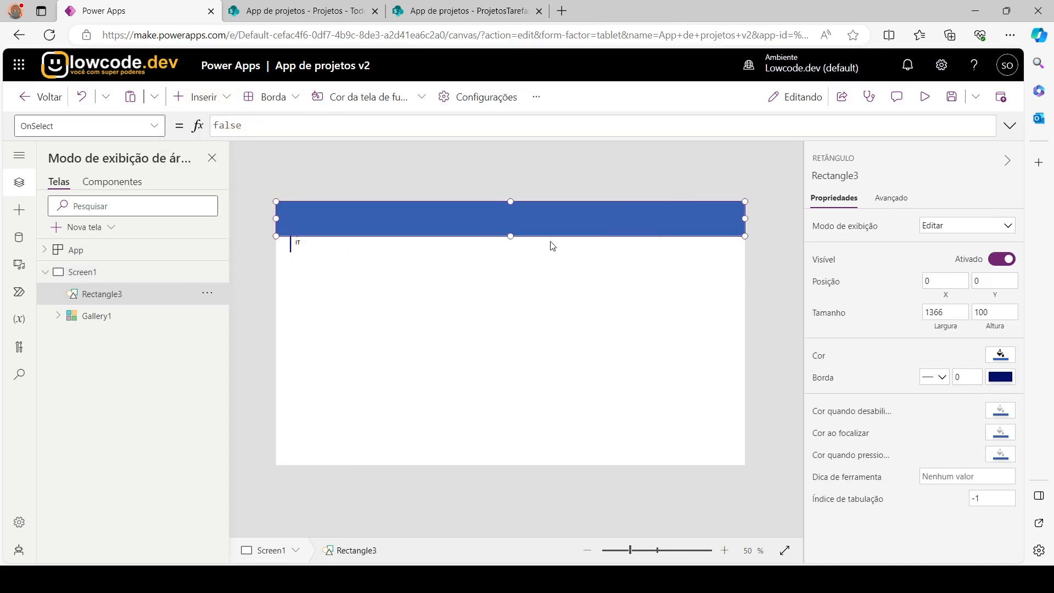
{"action": "left_click_drag", "start_coordinate": [511, 236], "coordinate": [516, 223]}
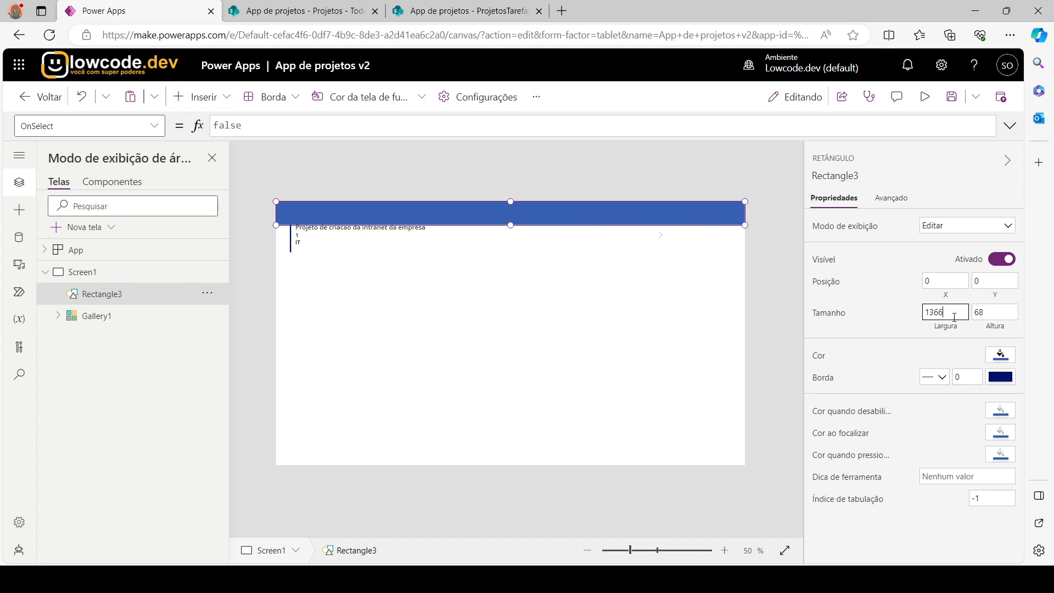
Step: Try setting the header rectangle's height to 0, and undo the change
{"action": "left_click_drag", "start_coordinate": [950, 313], "coordinate": [914, 317]}
{"action": "left_click_drag", "start_coordinate": [1000, 315], "coordinate": [973, 313]}
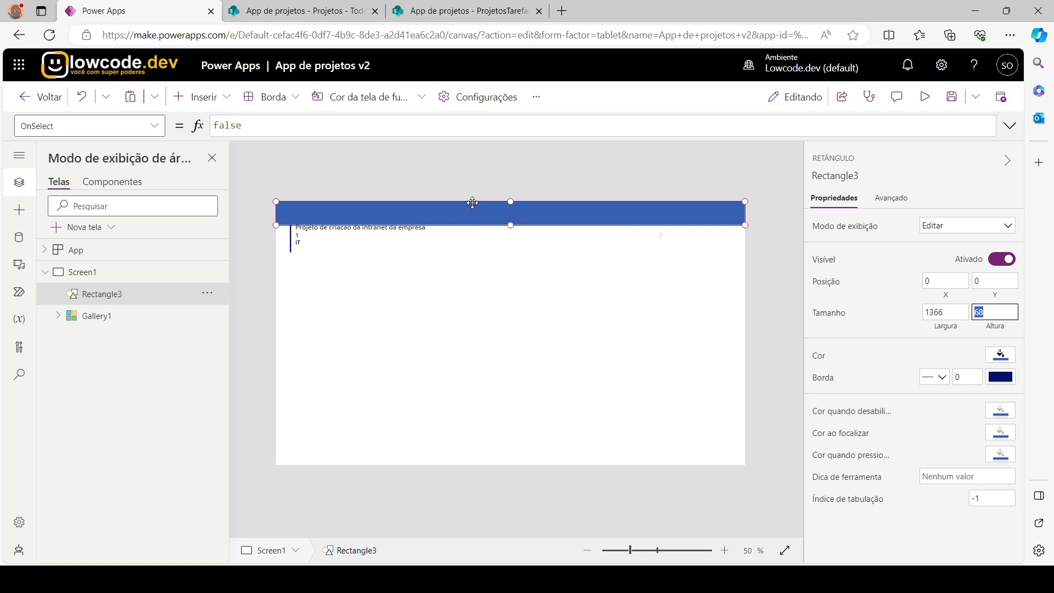
{"action": "key", "text": "BackSpace"}
{"action": "type", "text": "0"}
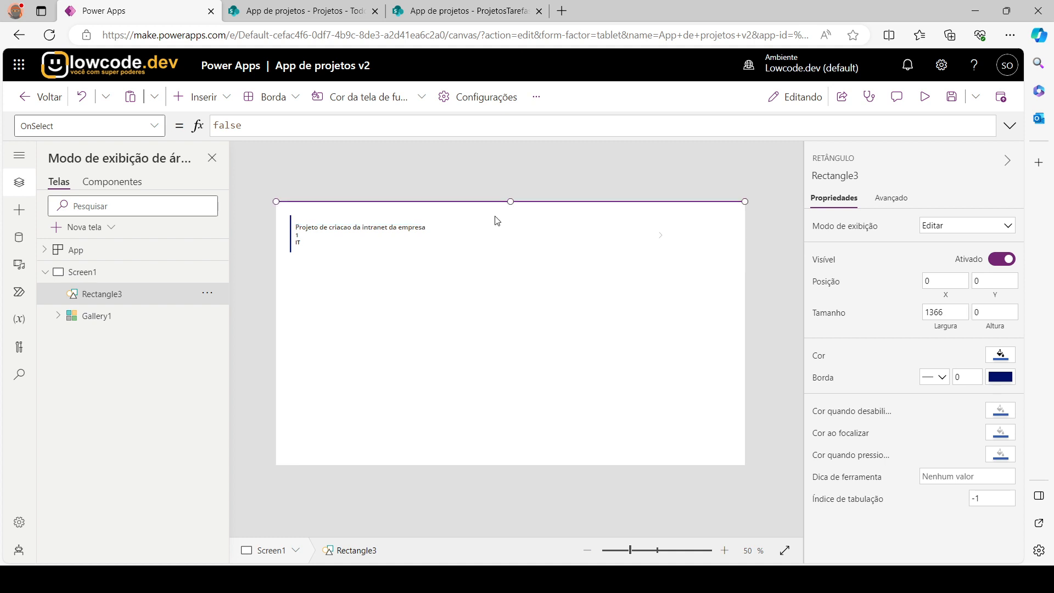
{"action": "left_click", "coordinate": [93, 103]}
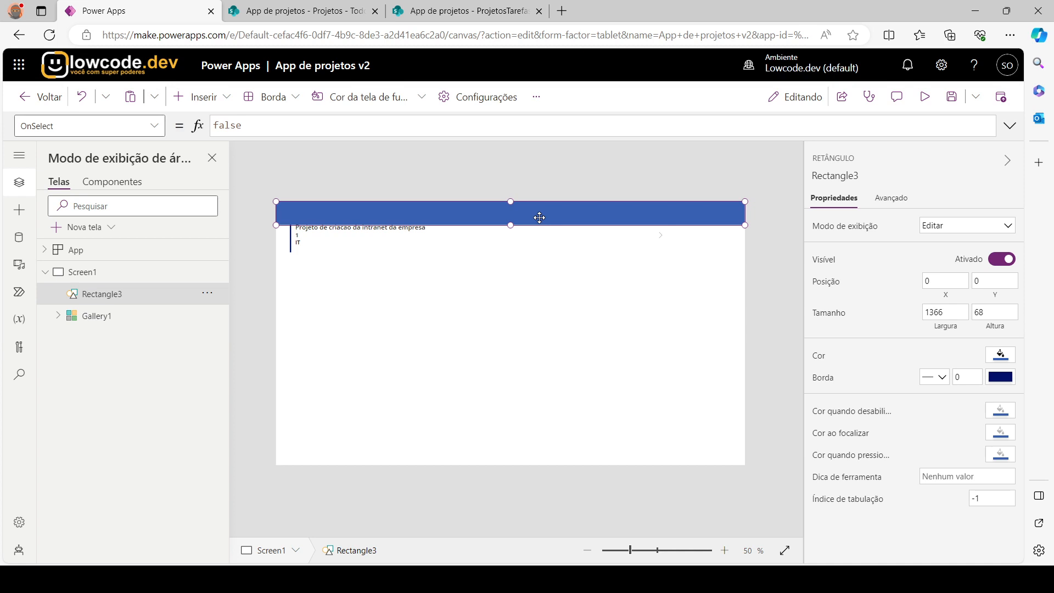
Step: Apply the dark theme Escuro to the app
{"action": "left_click", "coordinate": [499, 176]}
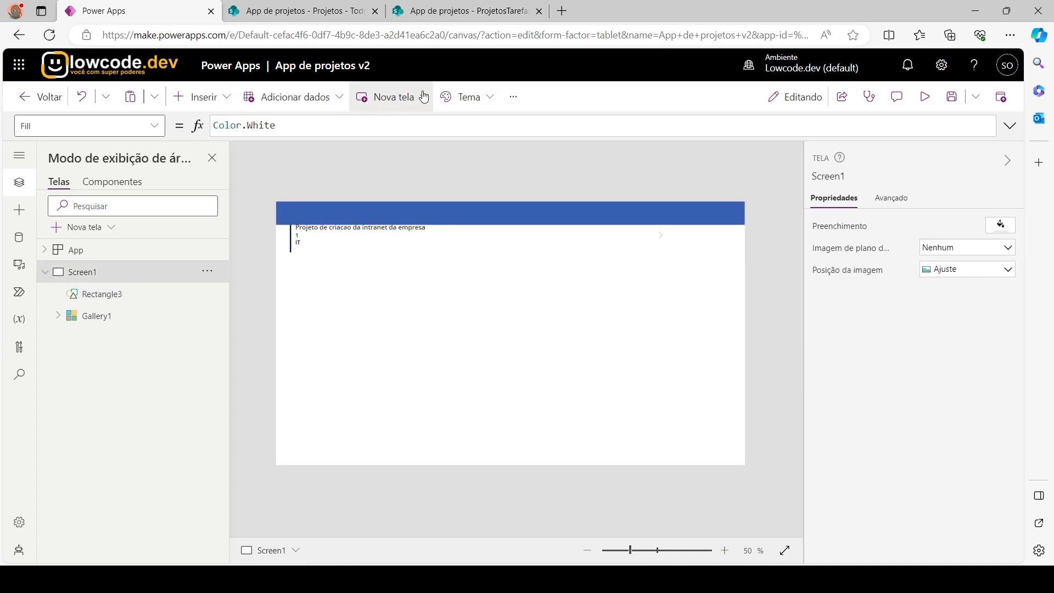
{"action": "left_click", "coordinate": [473, 96]}
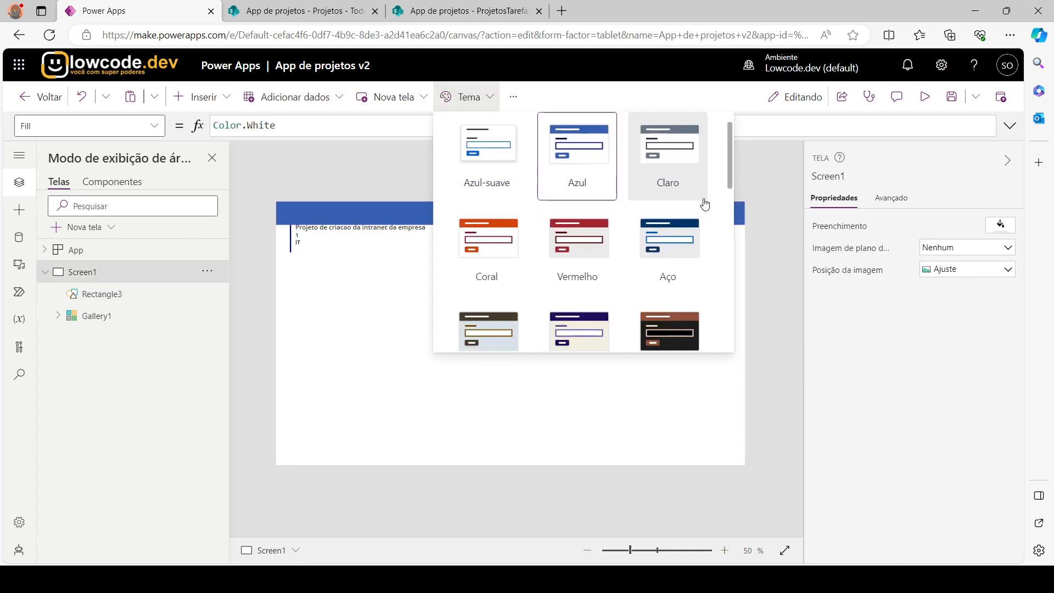
{"action": "scroll", "coordinate": [704, 203], "scroll_direction": "down", "scroll_amount": 3}
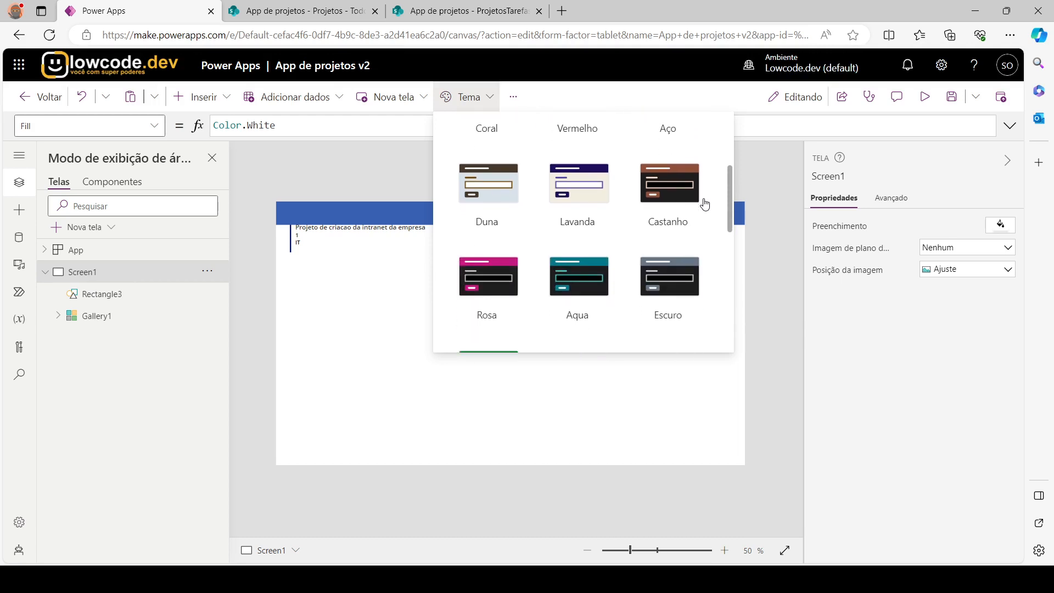
{"action": "scroll", "coordinate": [704, 204], "scroll_direction": "down", "scroll_amount": 1}
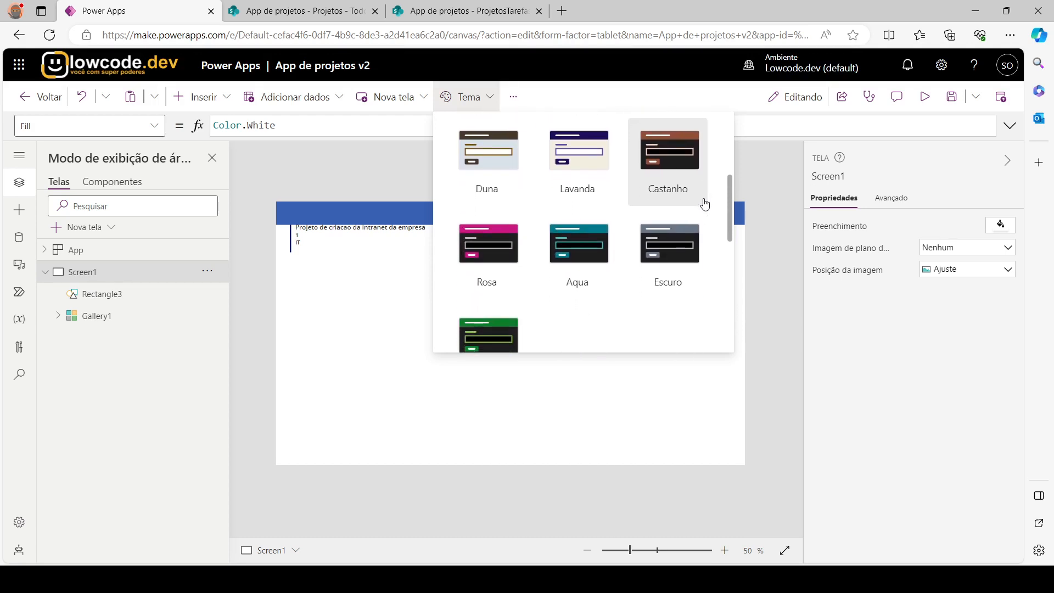
{"action": "left_click", "coordinate": [685, 242]}
Step: Move Gallery1 down below the header bar, and cut the header rectangle from Screen1
{"action": "left_click", "coordinate": [345, 319]}
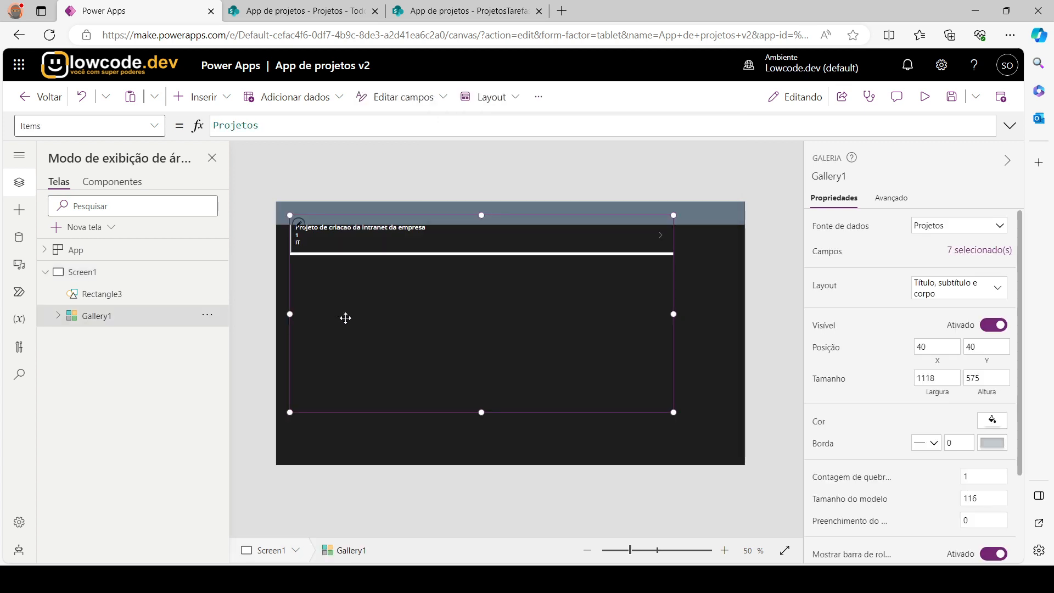
{"action": "mouse_move", "coordinate": [400, 330]}
{"action": "left_mouse_down"}
{"action": "mouse_move", "coordinate": [401, 360]}
{"action": "mouse_move", "coordinate": [389, 347]}
{"action": "left_mouse_up"}
{"action": "left_click", "coordinate": [466, 218]}
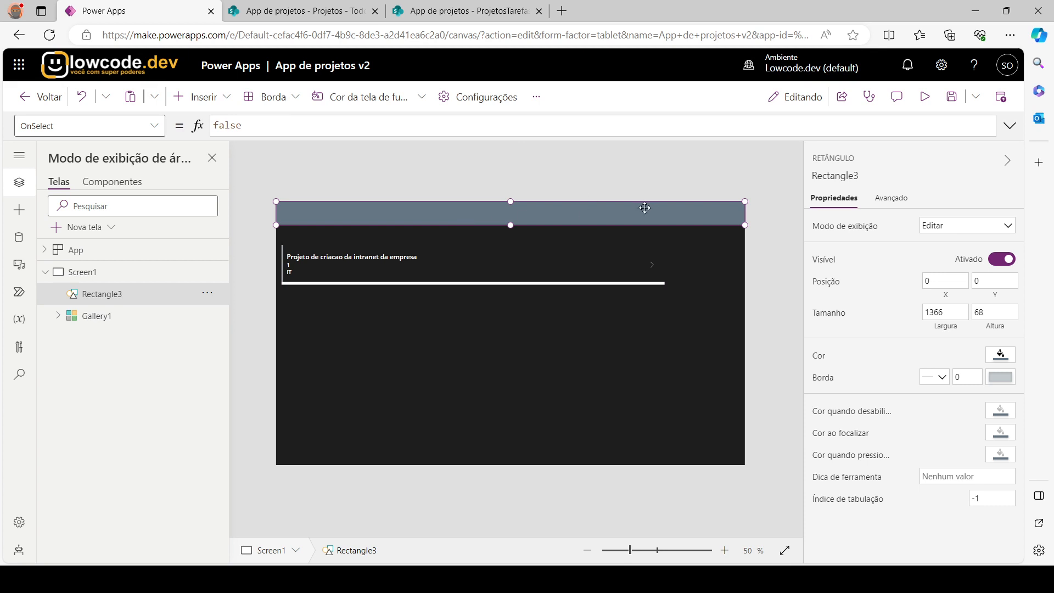
{"action": "left_click", "coordinate": [258, 181]}
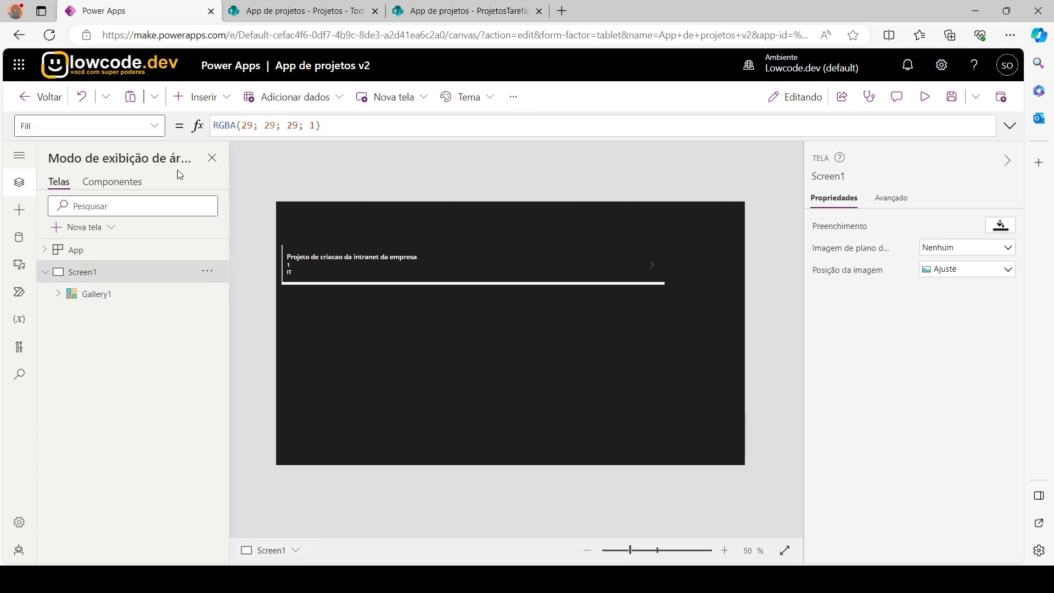
Step: Rename the new component as Topo
{"action": "left_click", "coordinate": [112, 182]}
{"action": "double_click", "coordinate": [93, 251]}
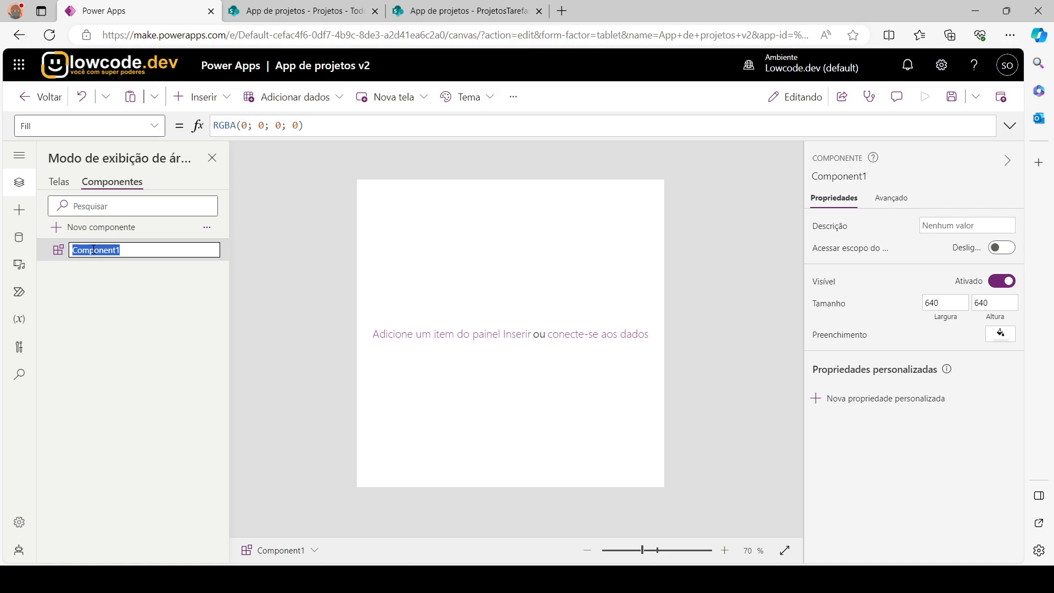
{"action": "type", "text": "Topo"}
{"action": "key", "text": "Return"}
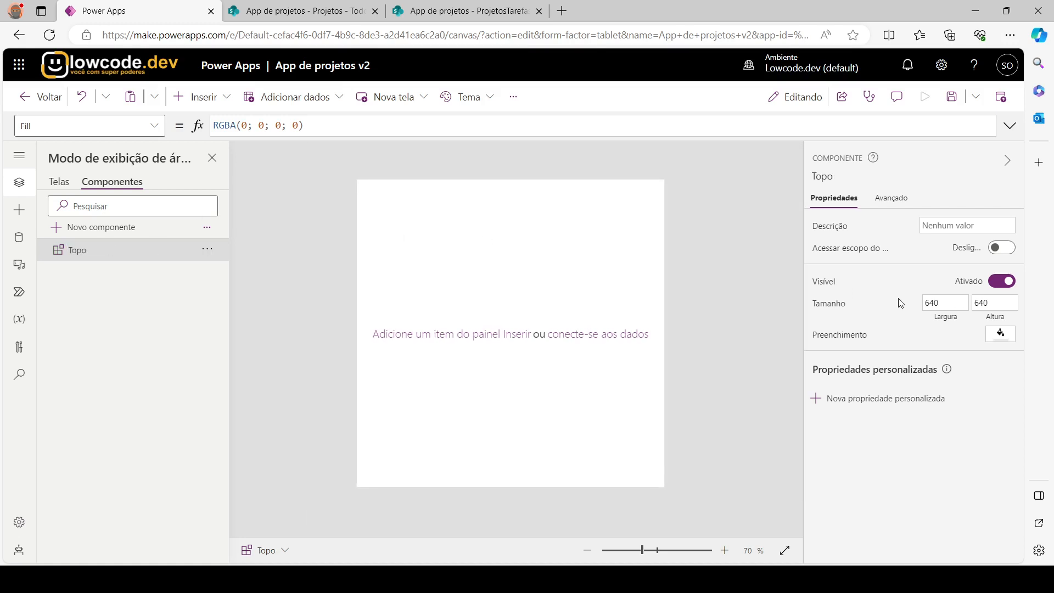
Step: Set the Topo component's size to 1366 wide and 70 high
{"action": "left_click", "coordinate": [944, 302]}
{"action": "type", "text": "1366"}
{"action": "key", "text": "Tab"}
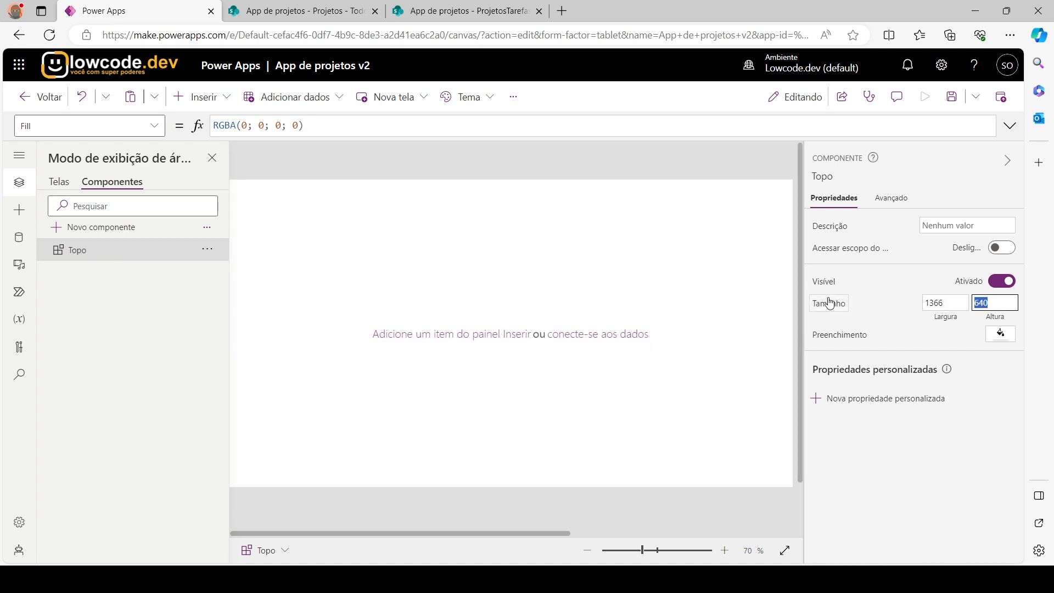
{"action": "type", "text": "70"}
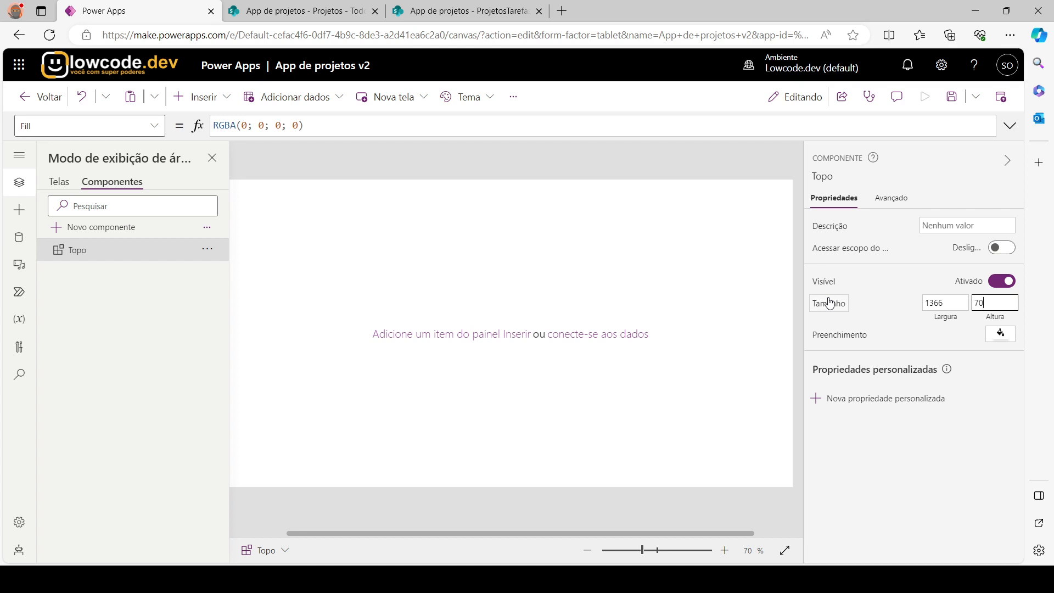
{"action": "key", "text": "Tab"}
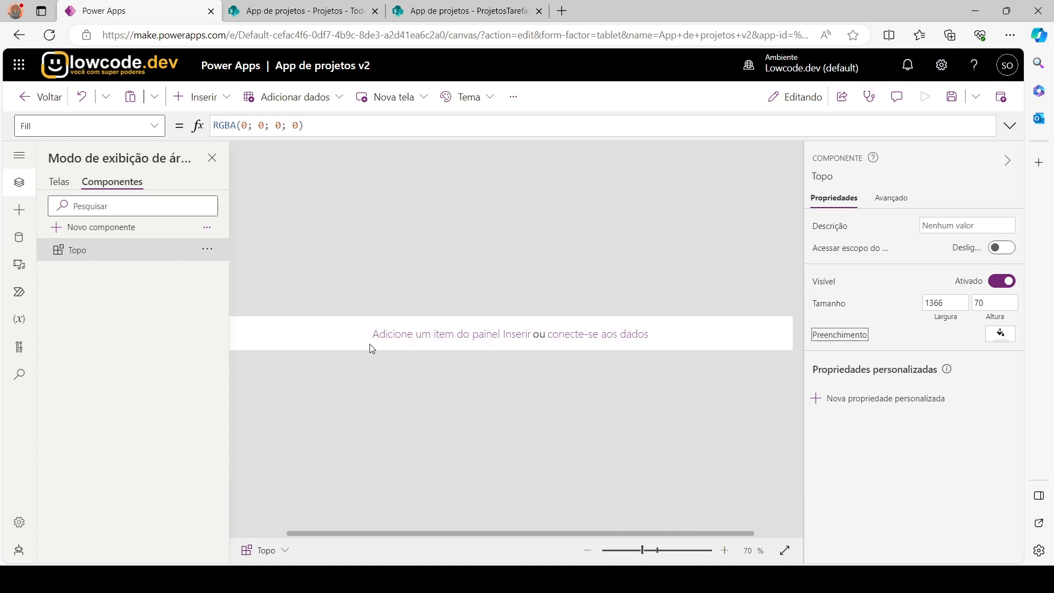
{"action": "left_click", "coordinate": [387, 229]}
Step: Paste the cut header rectangle into the Topo component and set its height to 70
{"action": "left_click", "coordinate": [110, 249]}
{"action": "key", "text": "ctrl+v"}
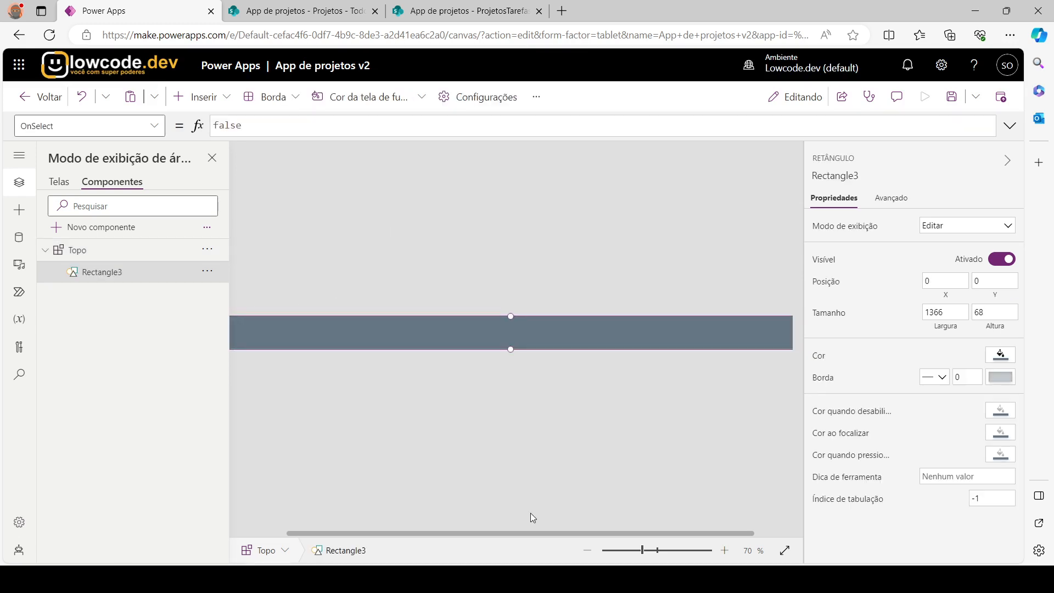
{"action": "left_click", "coordinate": [588, 551]}
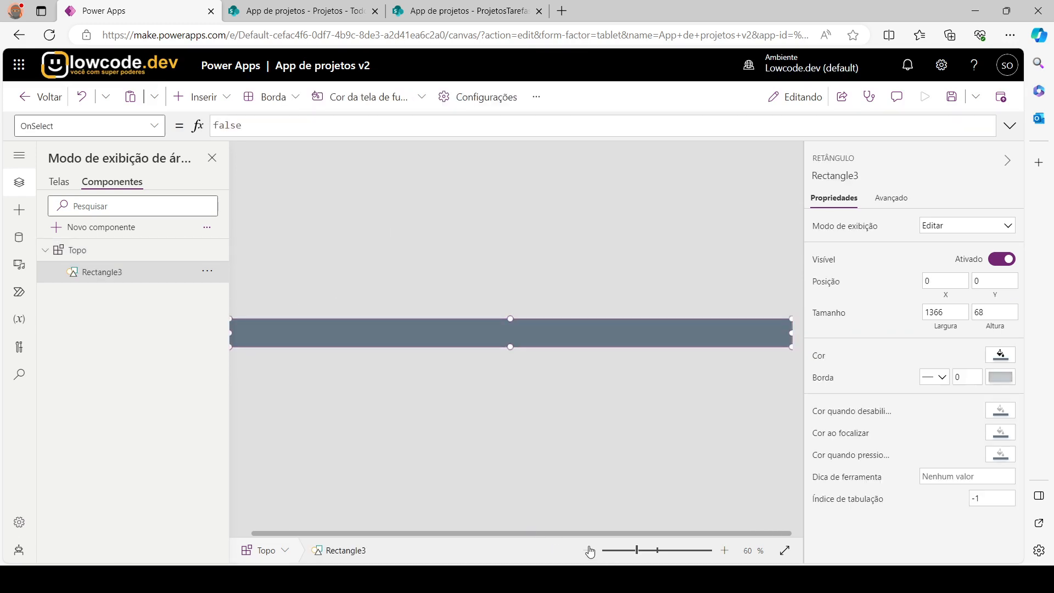
{"action": "left_click", "coordinate": [588, 550]}
{"action": "left_click", "coordinate": [437, 260]}
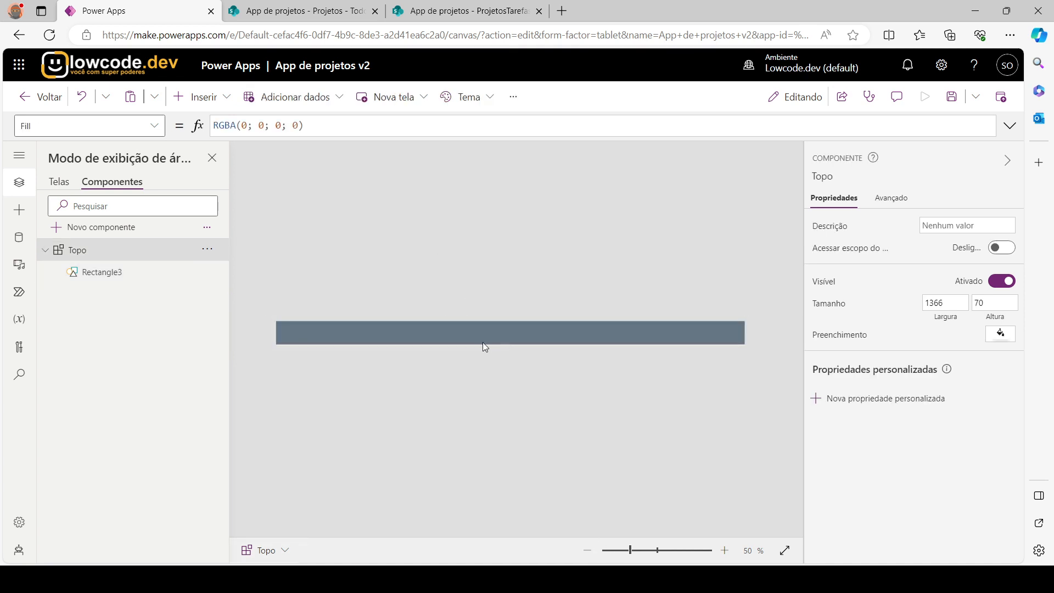
{"action": "left_click", "coordinate": [519, 332]}
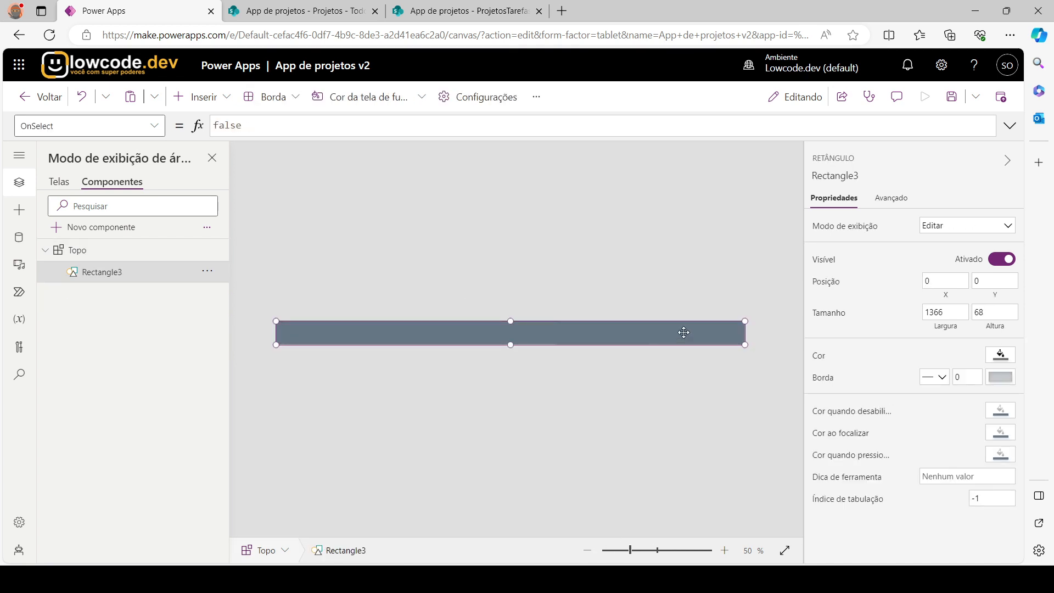
{"action": "left_click", "coordinate": [981, 306]}
{"action": "type", "text": "70"}
{"action": "key", "text": "Tab"}
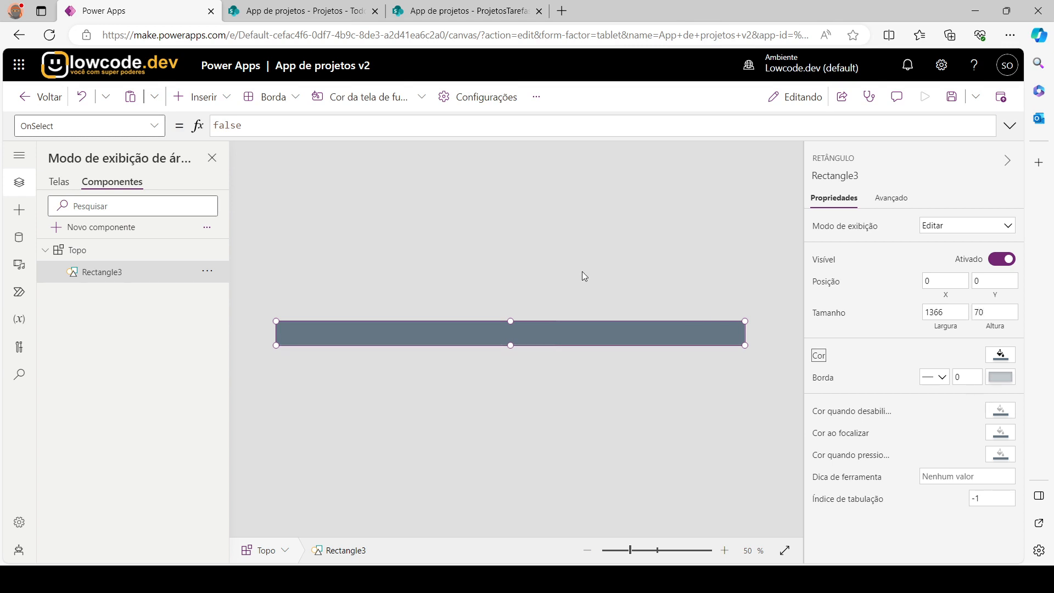
Step: Delete the pasted rectangle from the Topo component
{"action": "left_click", "coordinate": [582, 272]}
{"action": "left_click", "coordinate": [514, 334]}
{"action": "left_click", "coordinate": [486, 280]}
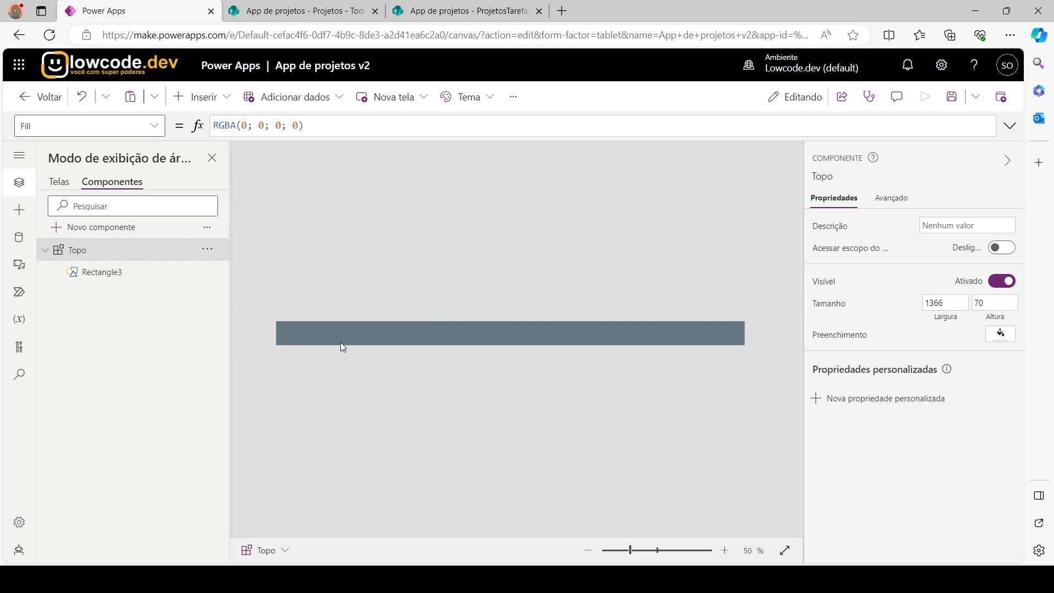
{"action": "left_click", "coordinate": [395, 339]}
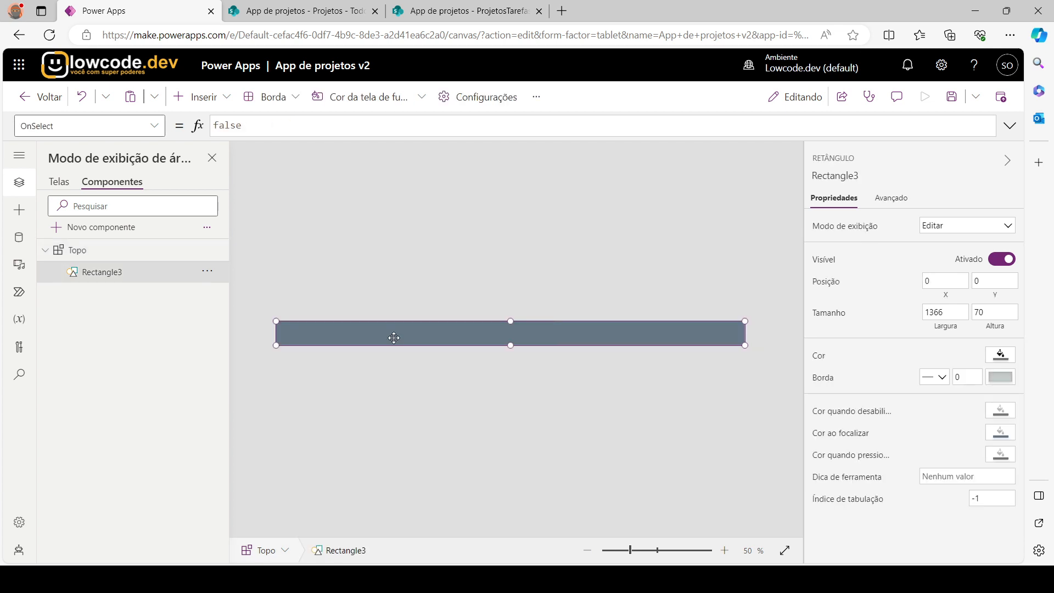
{"action": "key", "text": "Delete"}
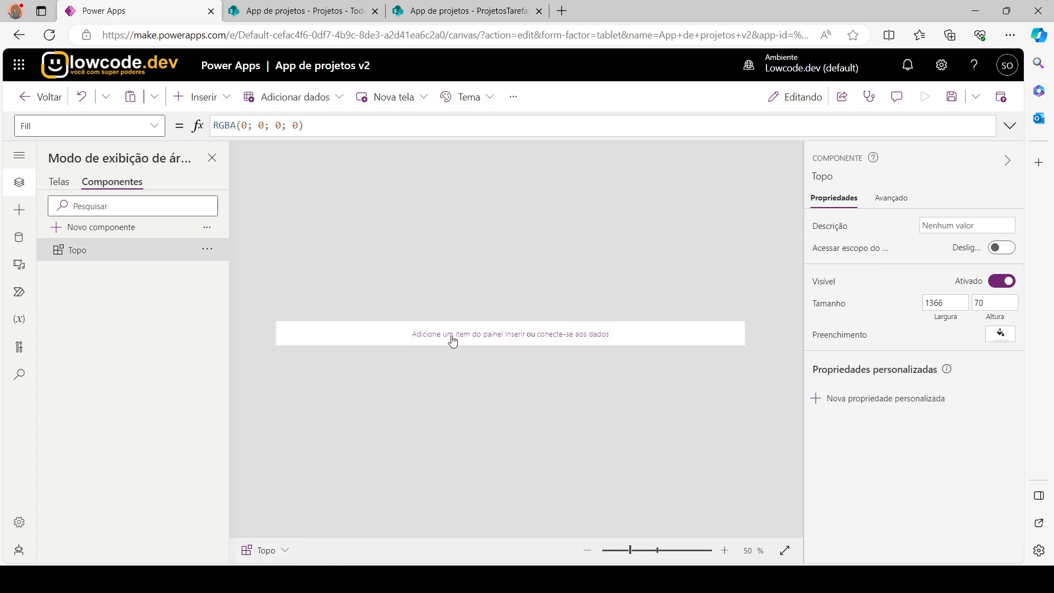
Step: Fill the Topo component with the near-black theme color RGBA(29; 29; 29; 1)
{"action": "left_click", "coordinate": [1000, 334]}
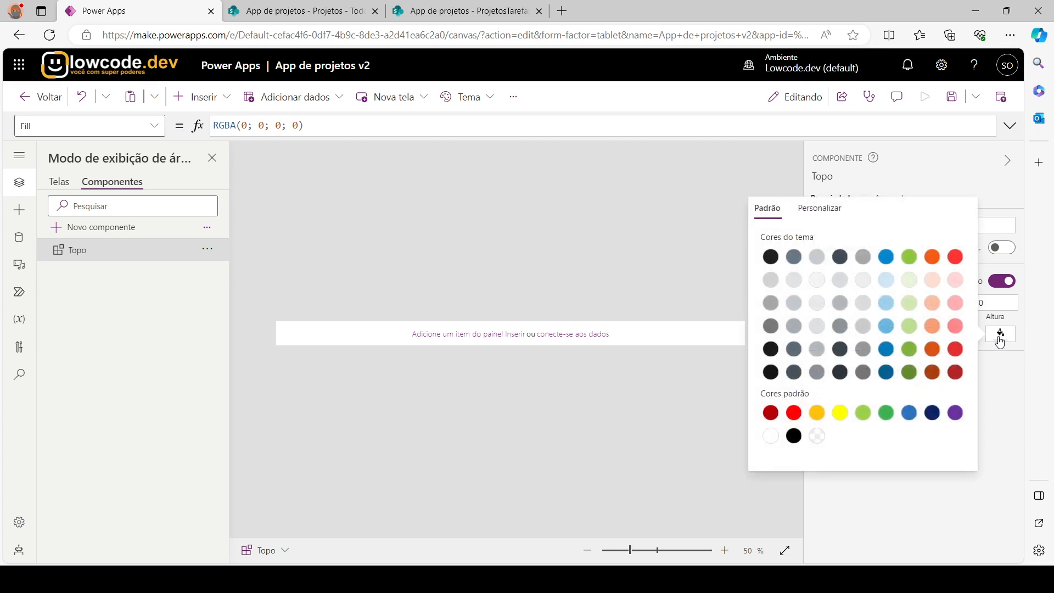
{"action": "left_click", "coordinate": [771, 256]}
{"action": "left_click", "coordinate": [486, 267]}
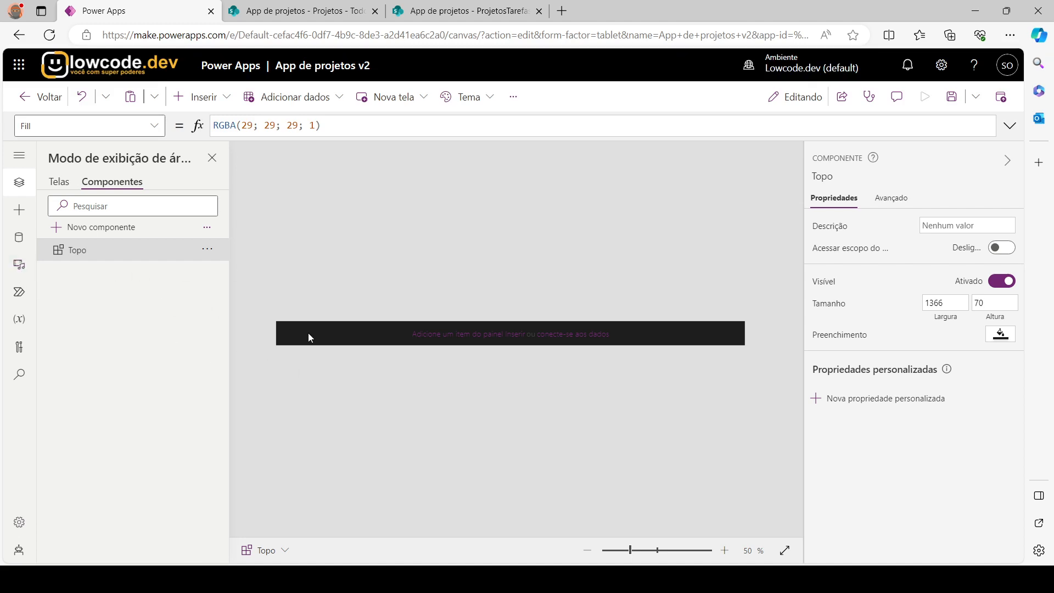
Step: Insert an image into the Topo component and stretch it to about 348 by 70 from the header's left edge
{"action": "left_click", "coordinate": [206, 104]}
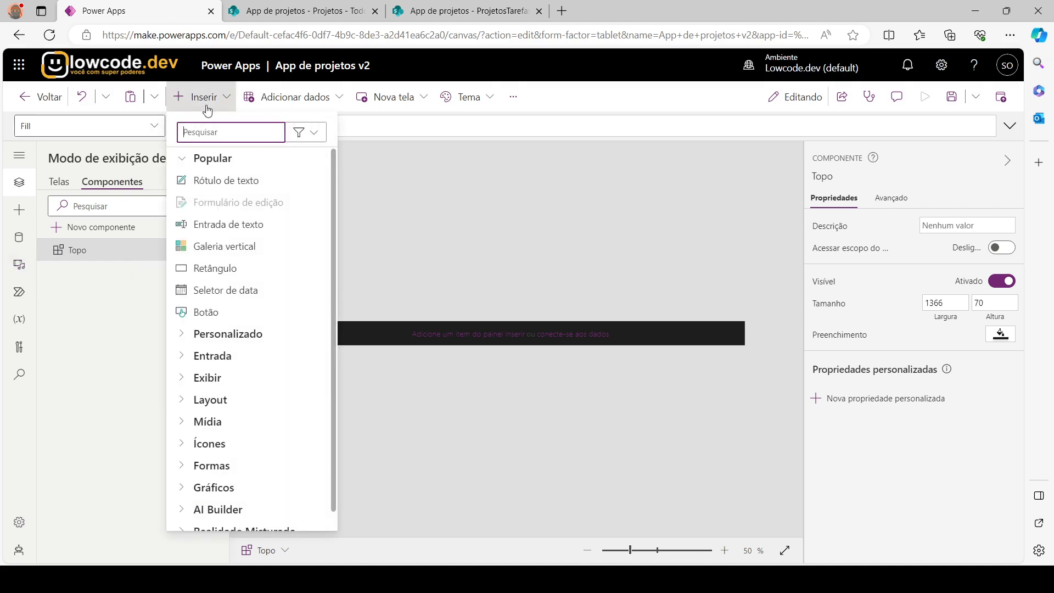
{"action": "type", "text": "ima"}
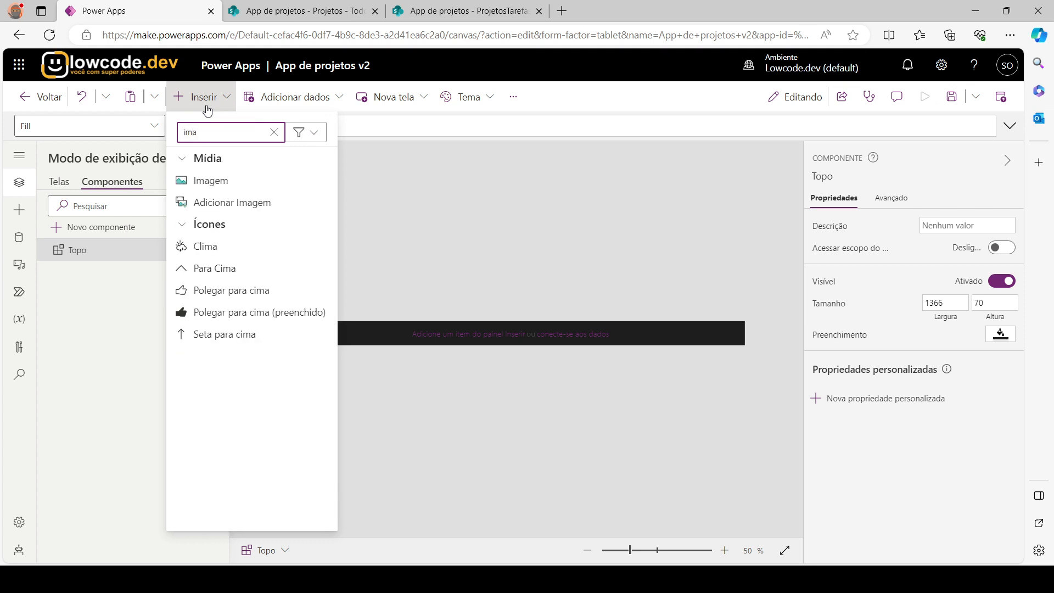
{"action": "left_click", "coordinate": [211, 180]}
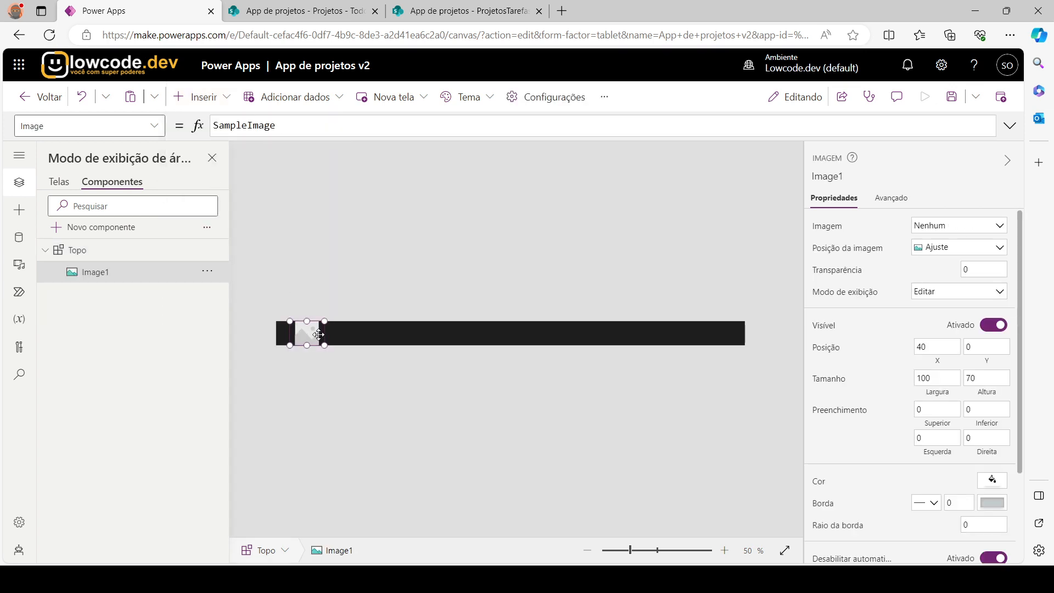
{"action": "left_click_drag", "start_coordinate": [324, 320], "coordinate": [396, 321]}
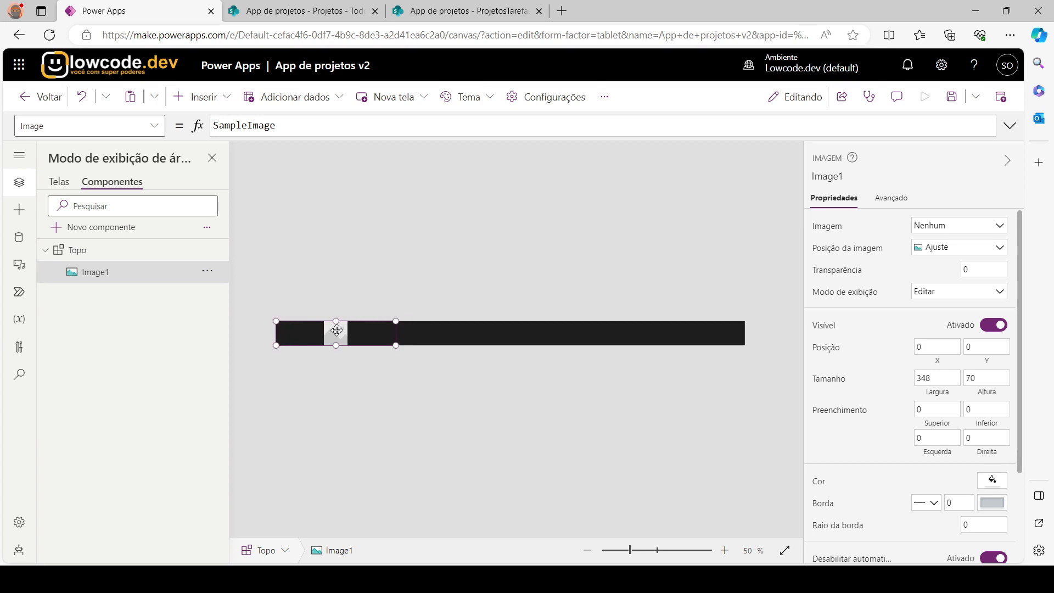
Step: Rename the new header image as imgLogoEmpresa
{"action": "double_click", "coordinate": [102, 278]}
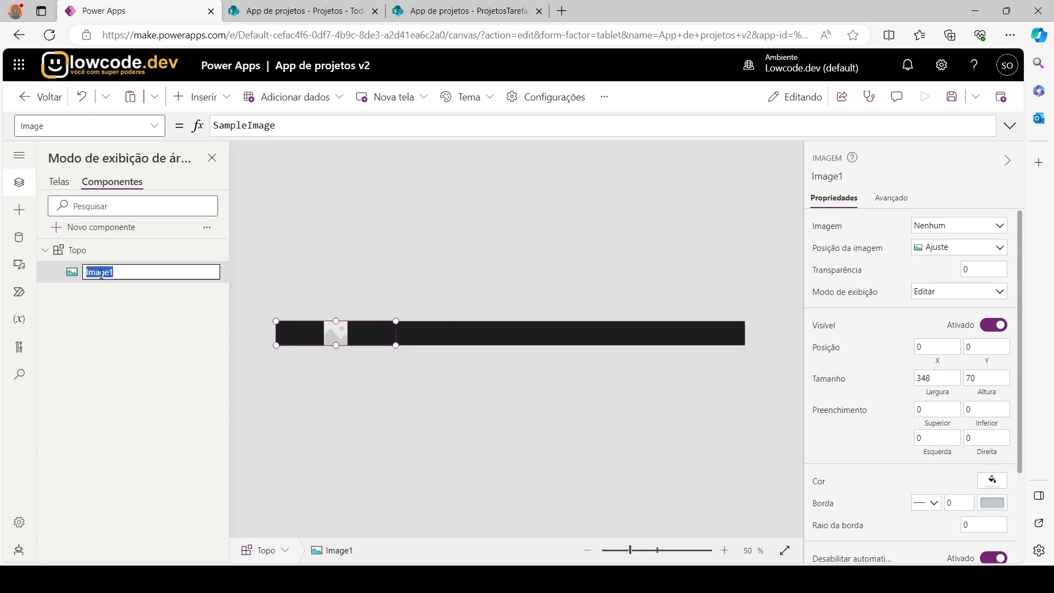
{"action": "type", "text": "imgLogoEmpresa"}
{"action": "key", "text": "Return"}
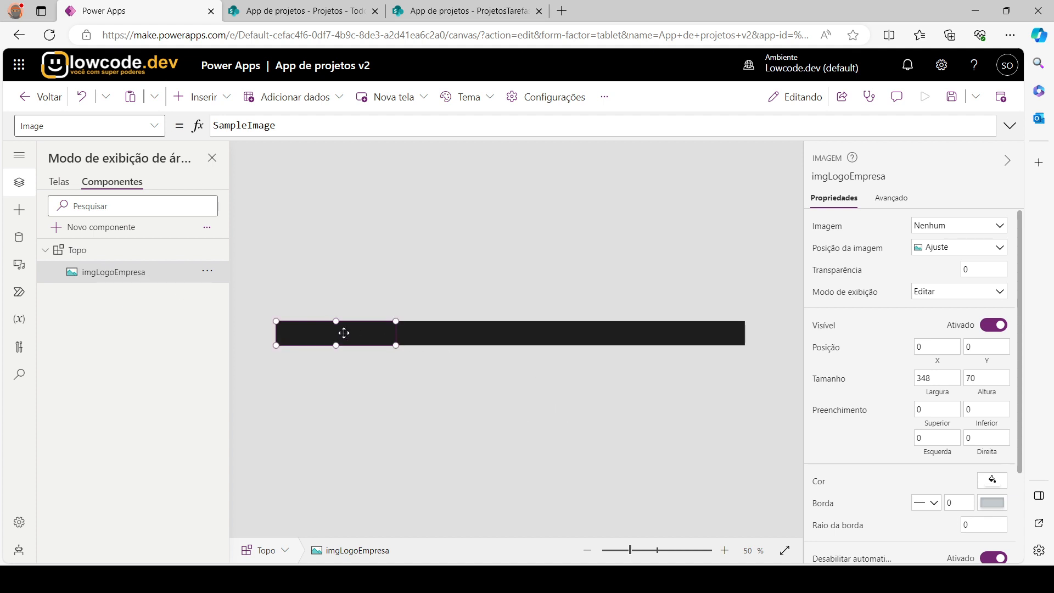
Step: Duplicate the logo image, move the copy to the header's right end, and narrow it to about 136 wide at X 1230
{"action": "key", "text": "ctrl+c"}
{"action": "key", "text": "ctrl+v"}
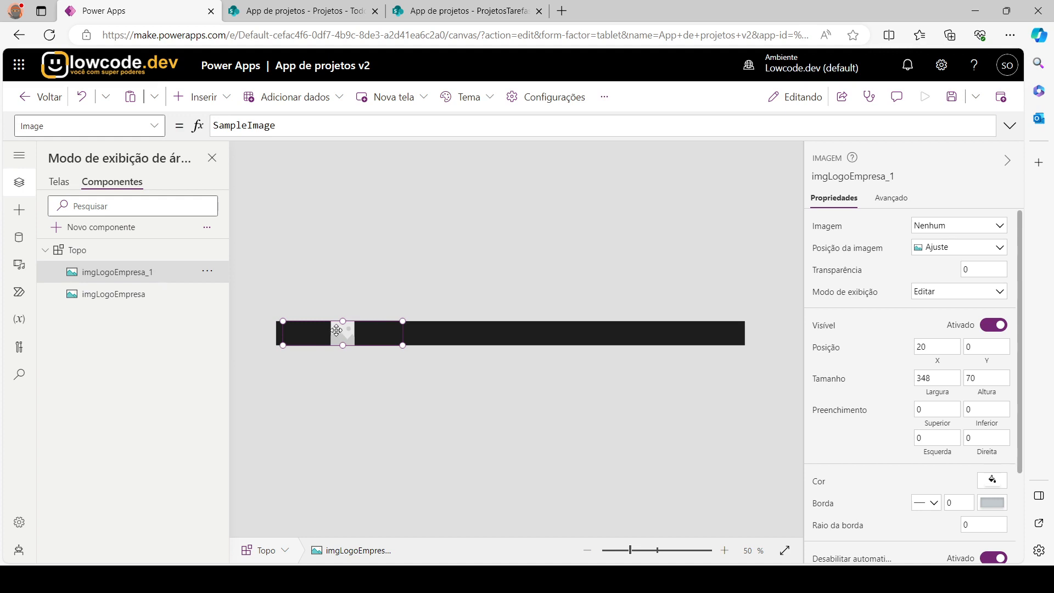
{"action": "left_click_drag", "start_coordinate": [343, 333], "coordinate": [748, 324]}
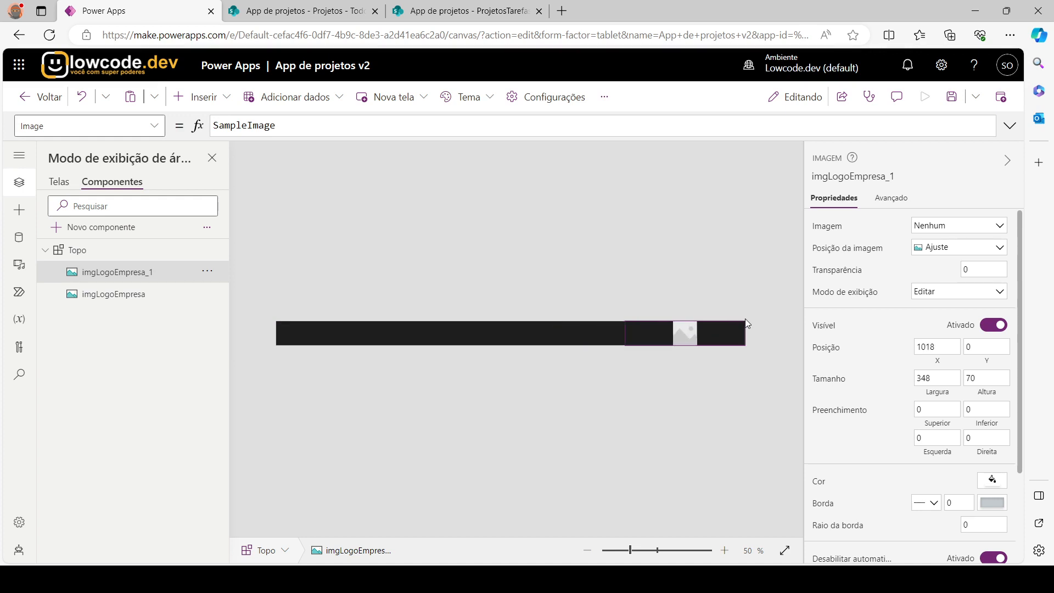
{"action": "left_click_drag", "start_coordinate": [626, 322], "coordinate": [670, 321]}
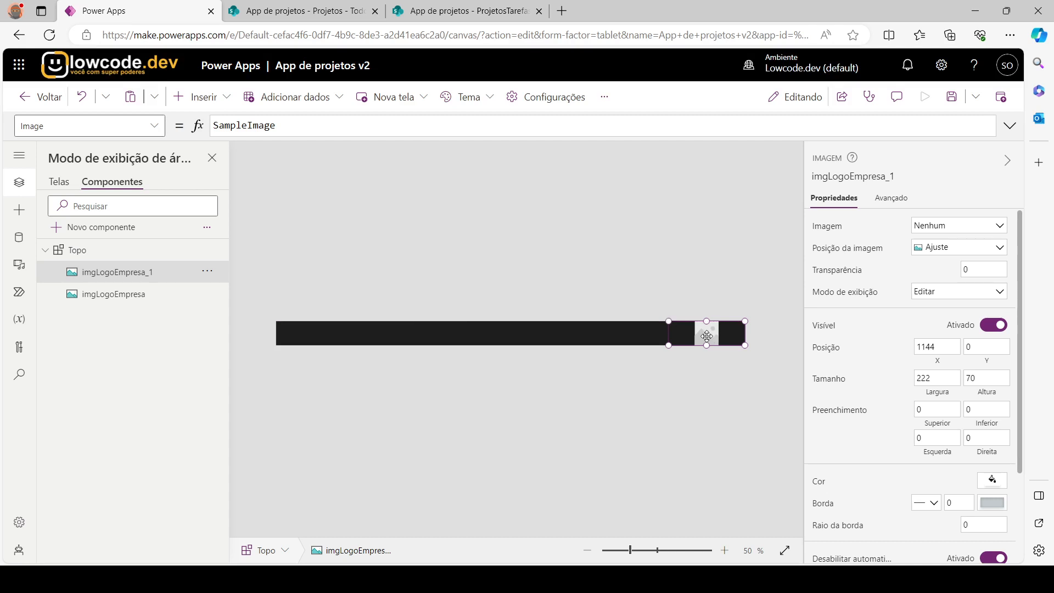
{"action": "left_click_drag", "start_coordinate": [666, 319], "coordinate": [698, 321]}
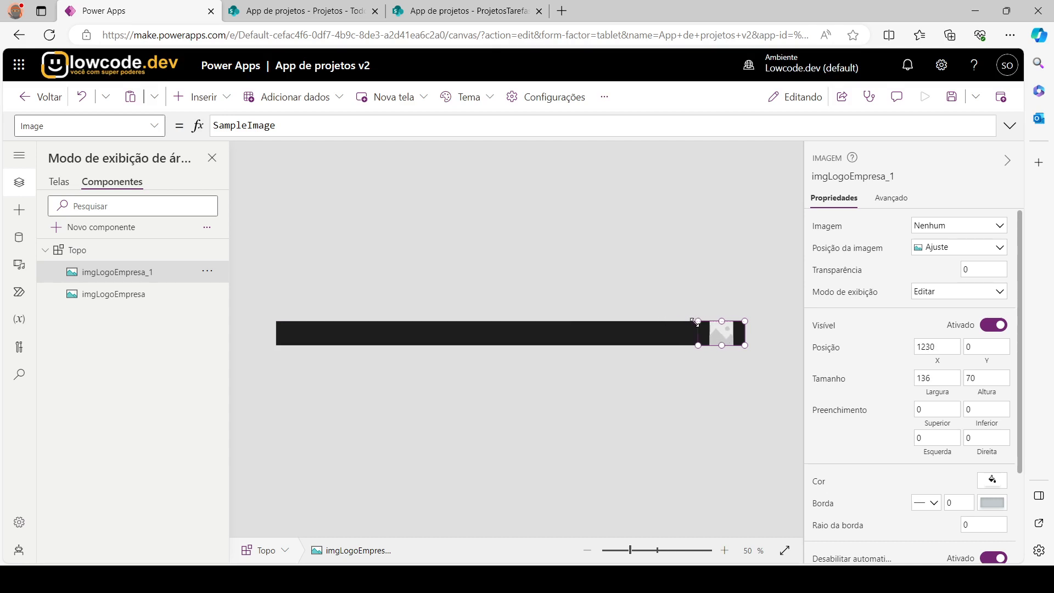
Step: Rename the duplicated image as imgFotoUsuario
{"action": "double_click", "coordinate": [116, 273]}
{"action": "type", "text": "img"}
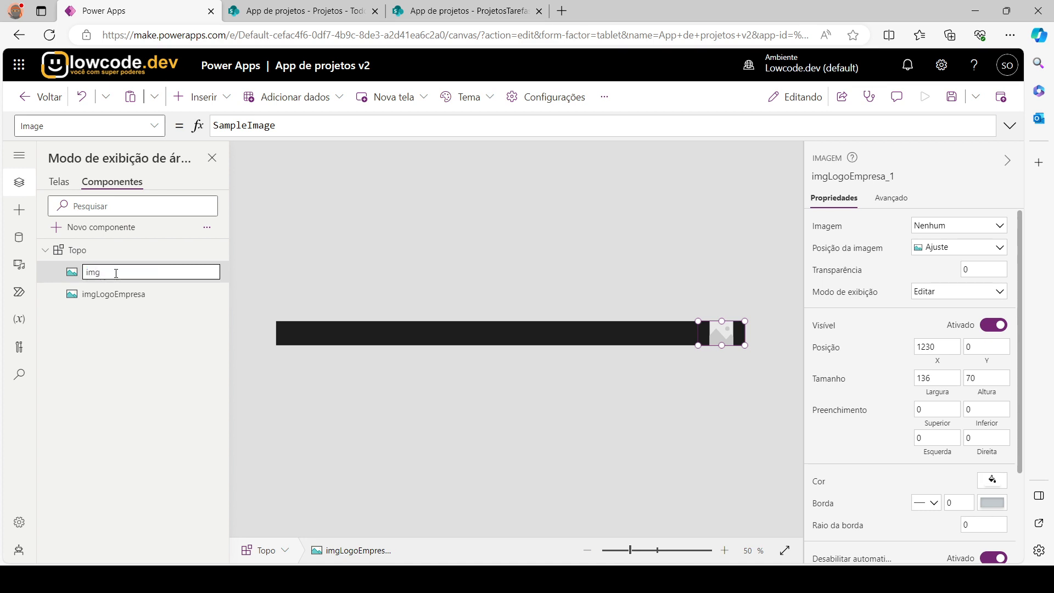
{"action": "type", "text": "FotoUsuario"}
{"action": "key", "text": "Return"}
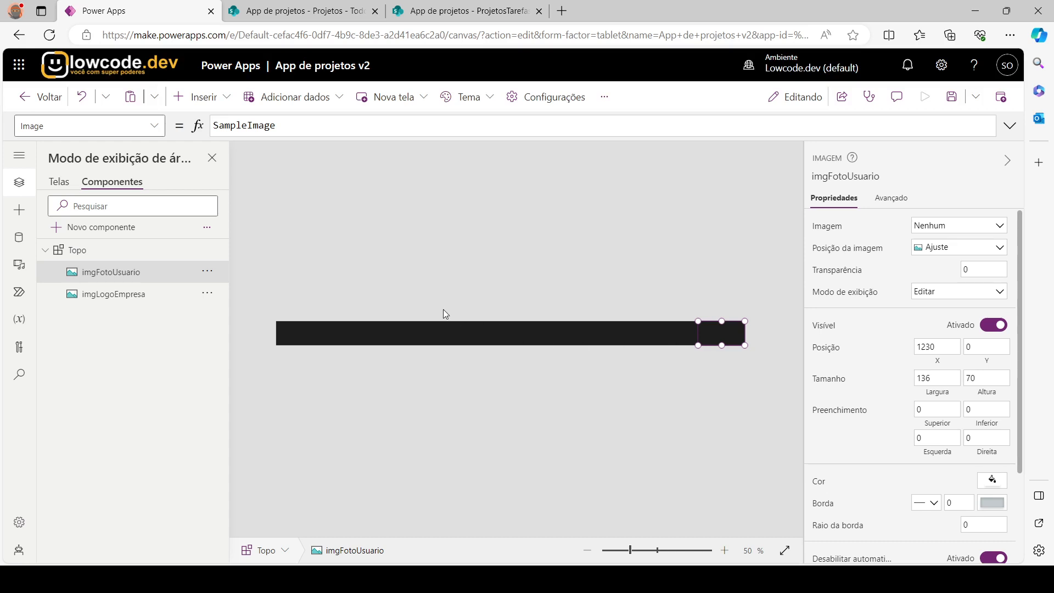
{"action": "left_click", "coordinate": [333, 332]}
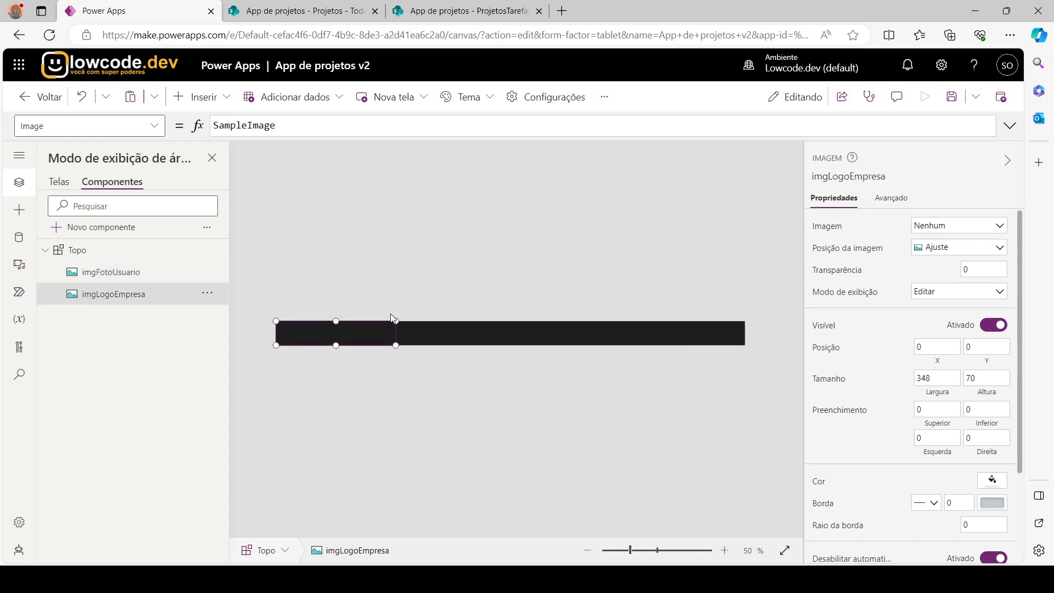
{"action": "left_click", "coordinate": [708, 335]}
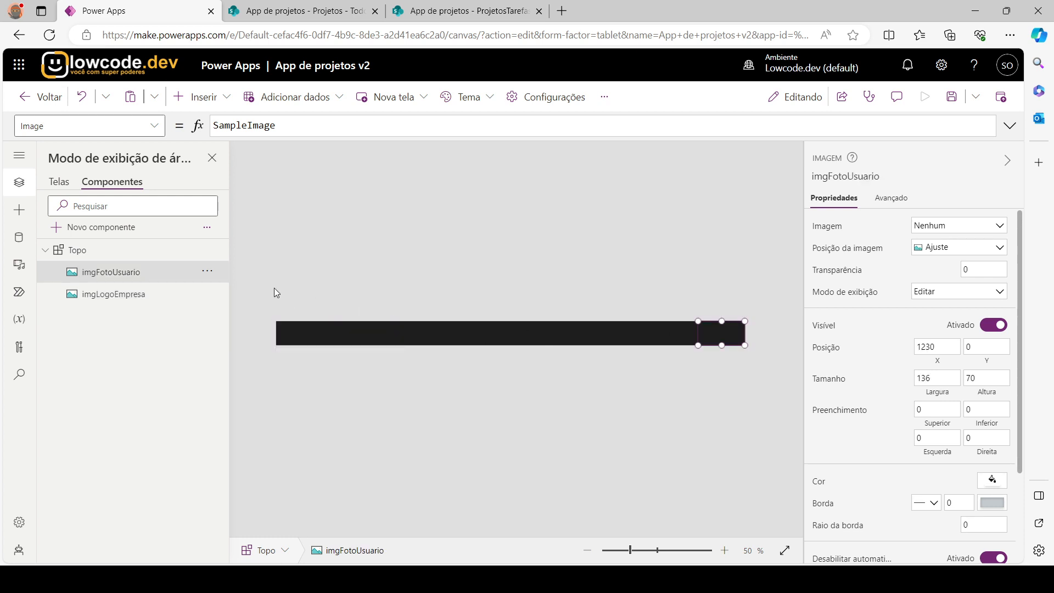
Step: Insert a text label into the Topo component and place it against the user photo's left edge at X 1080, Y 15
{"action": "left_click", "coordinate": [200, 96]}
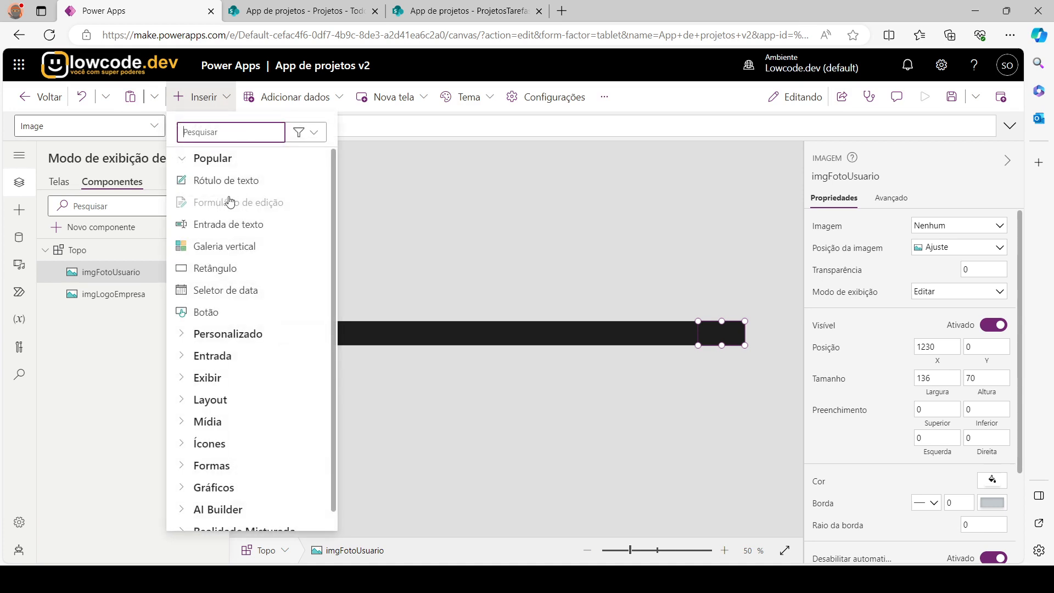
{"action": "left_click", "coordinate": [228, 182]}
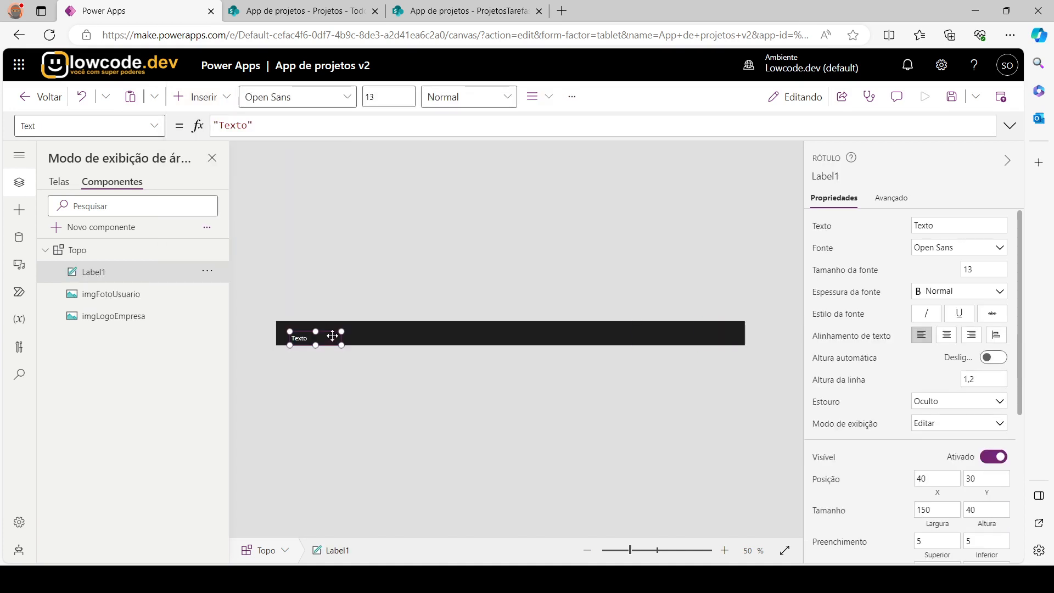
{"action": "left_click_drag", "start_coordinate": [333, 335], "coordinate": [660, 331]}
{"action": "left_click", "coordinate": [698, 328]}
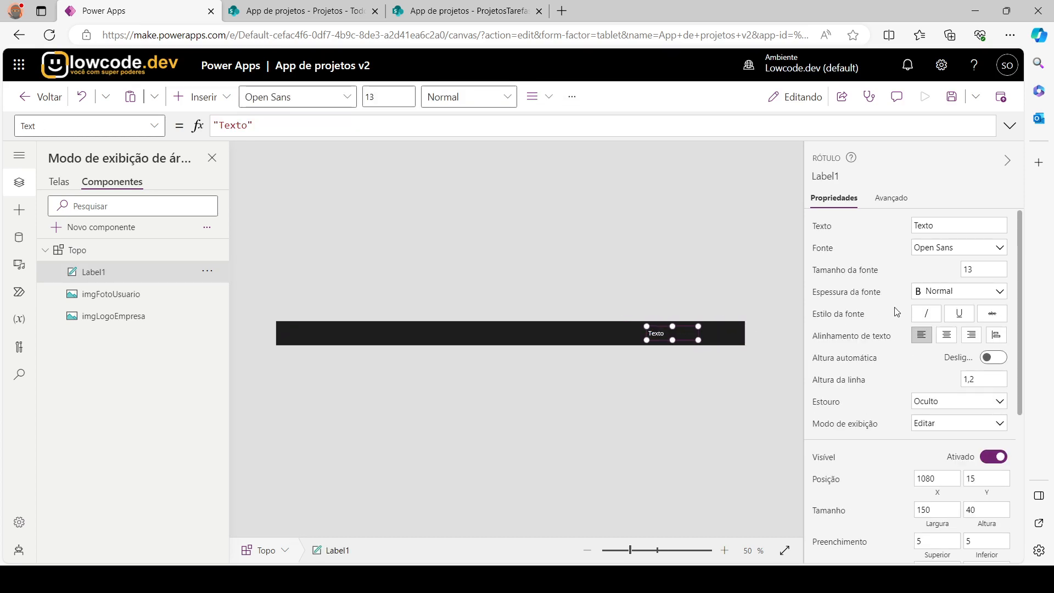
Step: Right-align the label's text and set the label's width to 400
{"action": "left_click", "coordinate": [972, 336]}
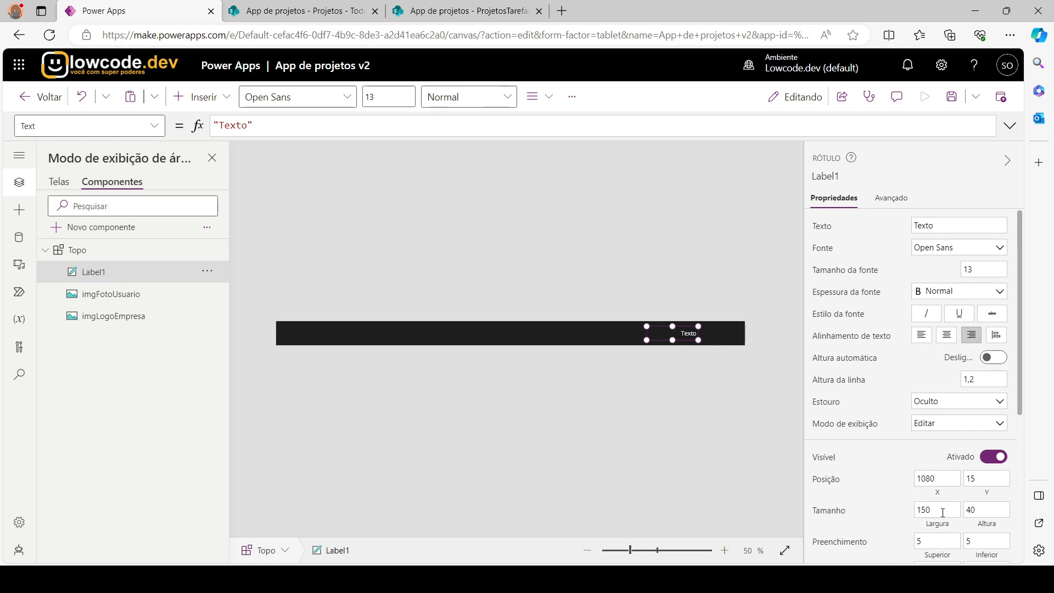
{"action": "left_click_drag", "start_coordinate": [943, 512], "coordinate": [866, 502]}
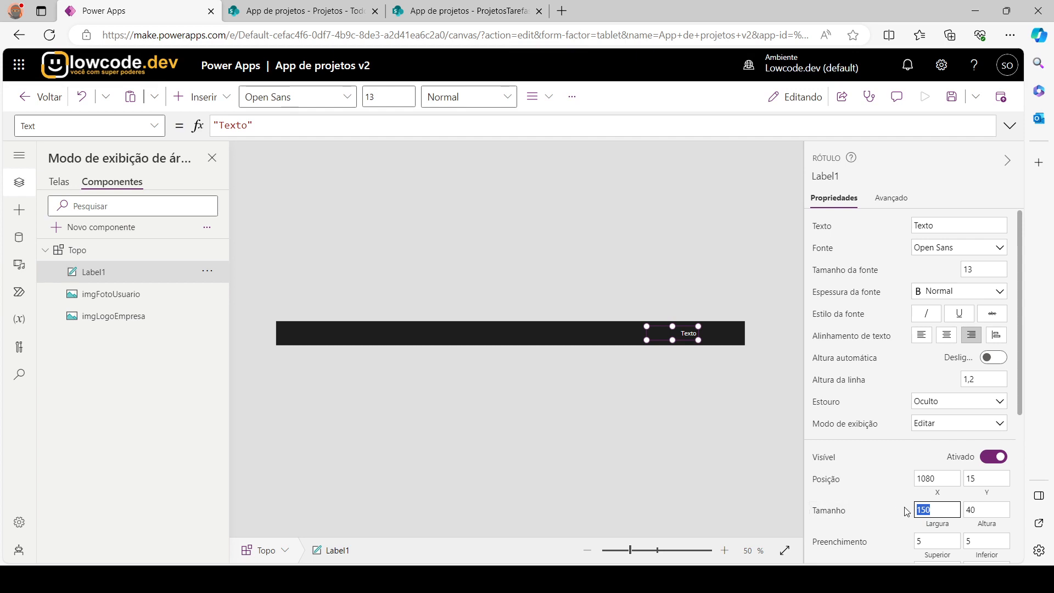
{"action": "type", "text": "400"}
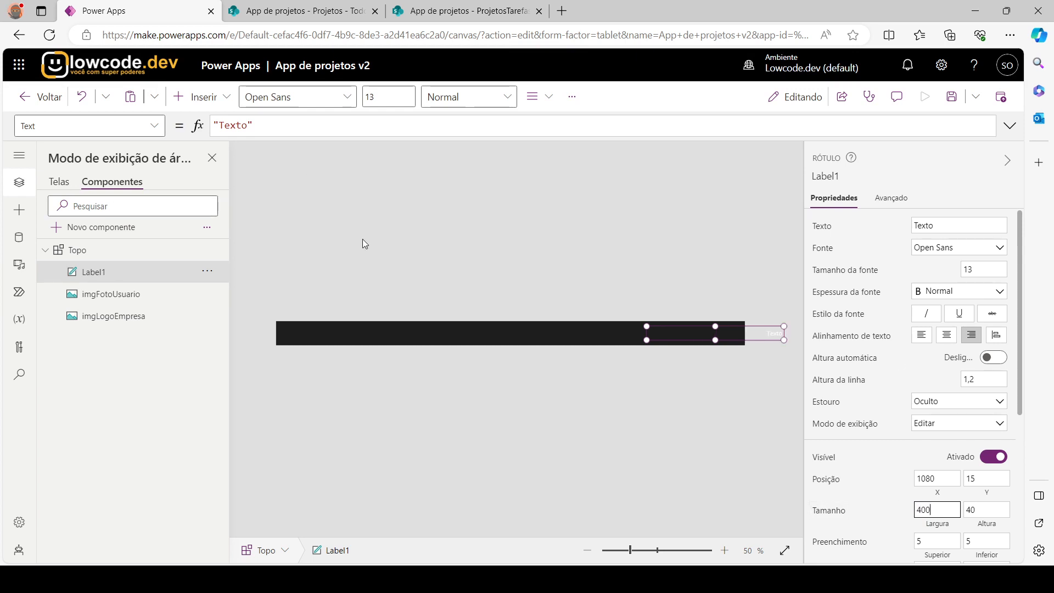
Step: Move the label to X 800, Y 15, leaving a small gap before the user photo
{"action": "left_click_drag", "start_coordinate": [680, 330], "coordinate": [591, 333]}
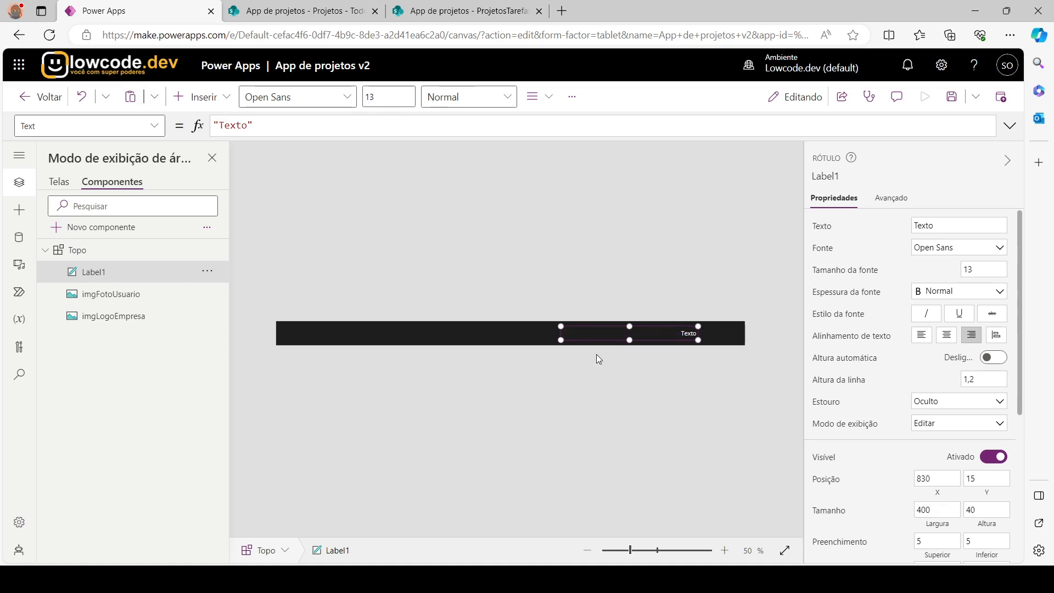
{"action": "left_click", "coordinate": [719, 331]}
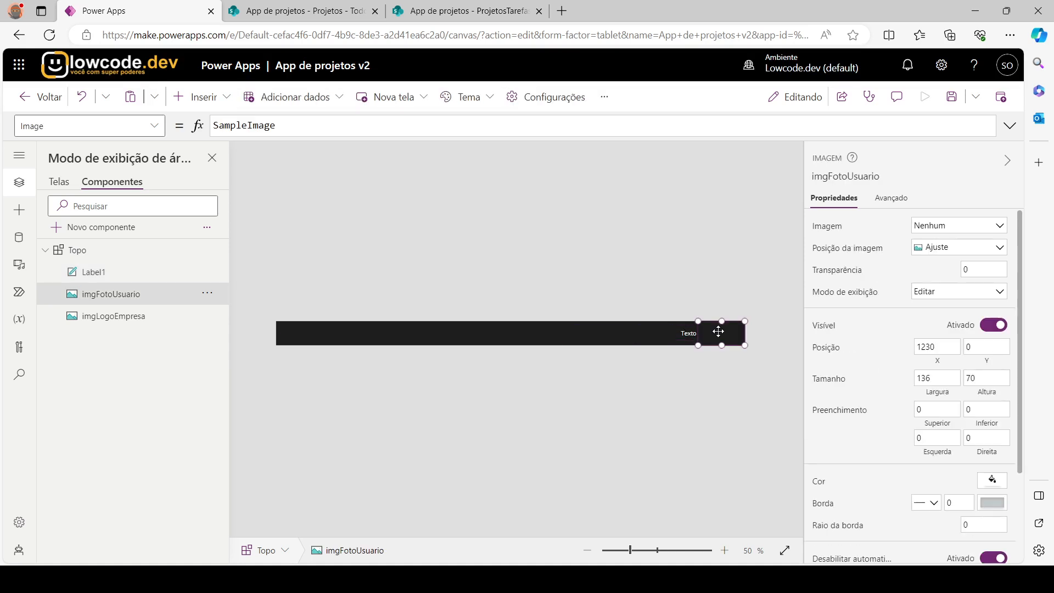
{"action": "left_click", "coordinate": [663, 330]}
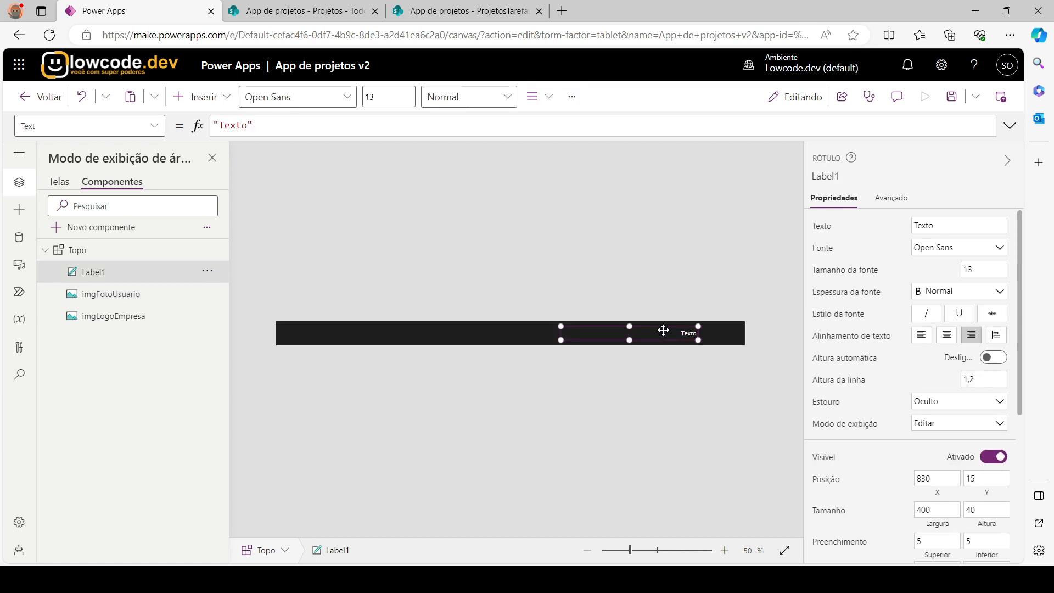
{"action": "left_click_drag", "start_coordinate": [664, 330], "coordinate": [653, 330]}
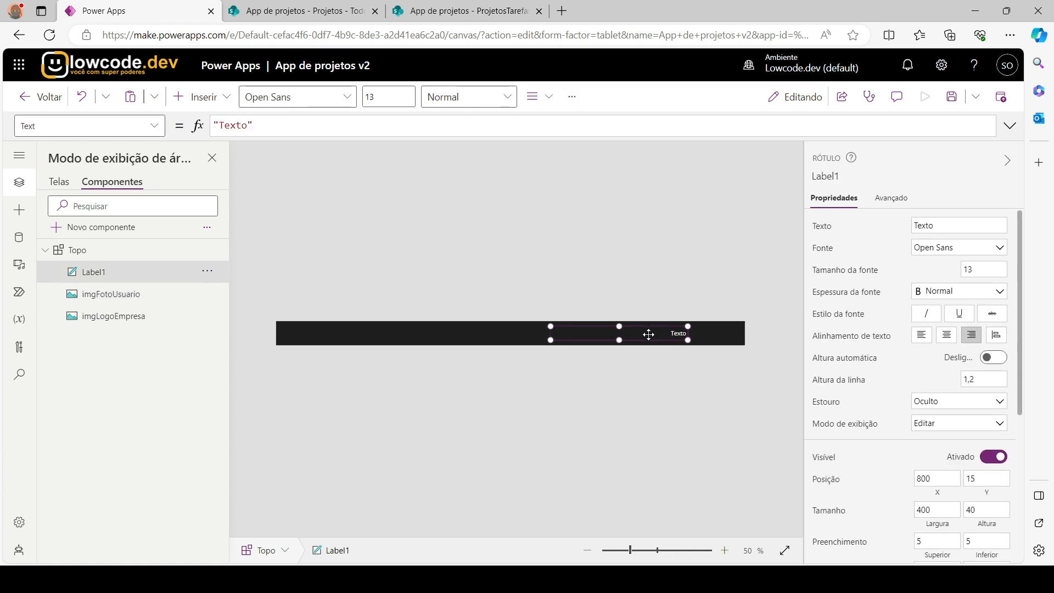
Step: Rename the label as lblNomeUsuario
{"action": "double_click", "coordinate": [100, 272]}
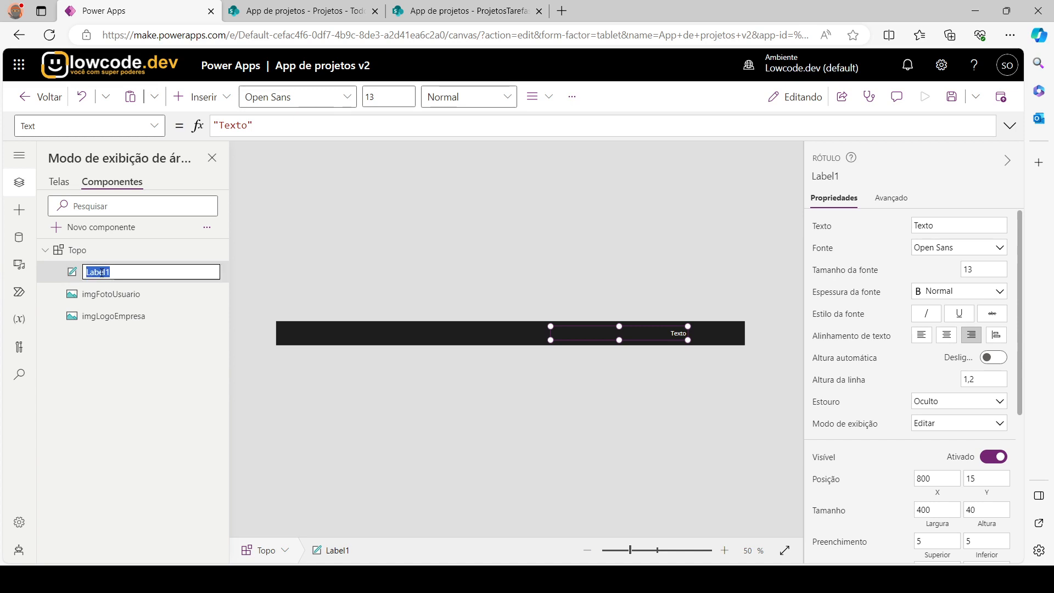
{"action": "type", "text": "lblNomeUsuario"}
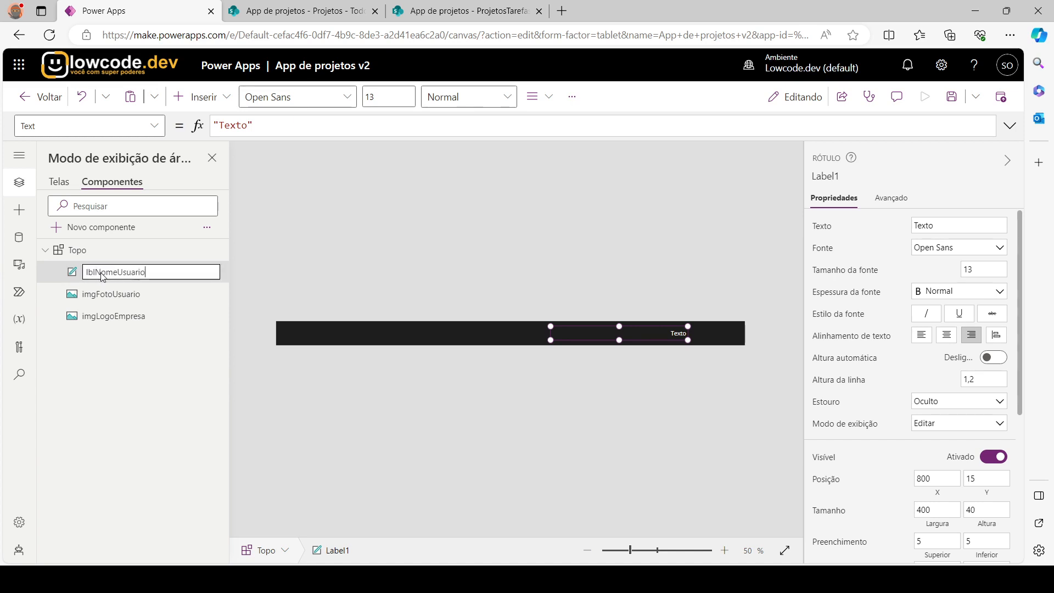
{"action": "key", "text": "Return"}
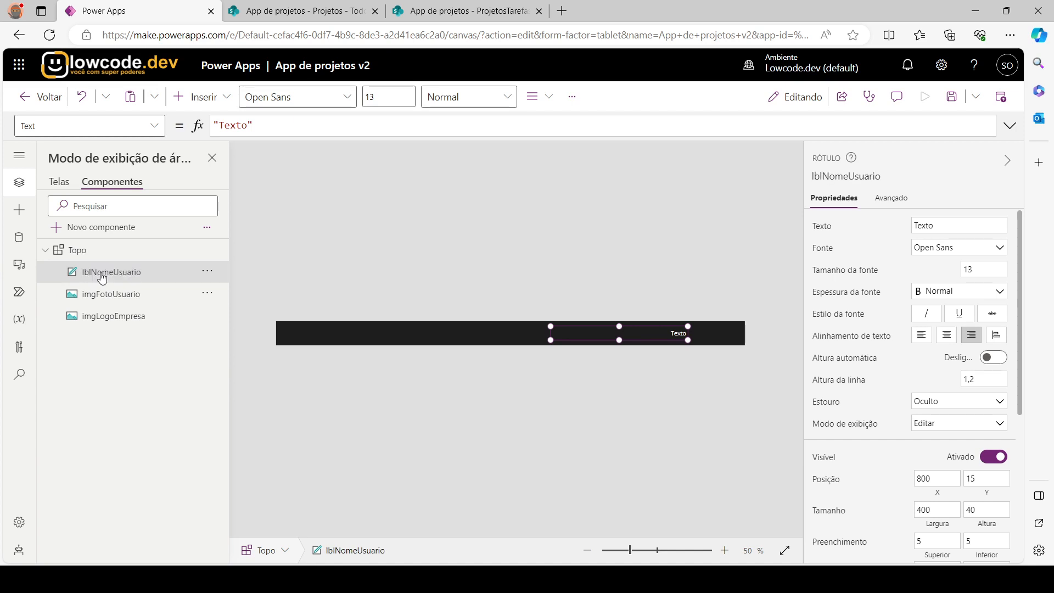
Step: Set the Image formula of imgFotoUsuario to User().Image
{"action": "left_click", "coordinate": [730, 334]}
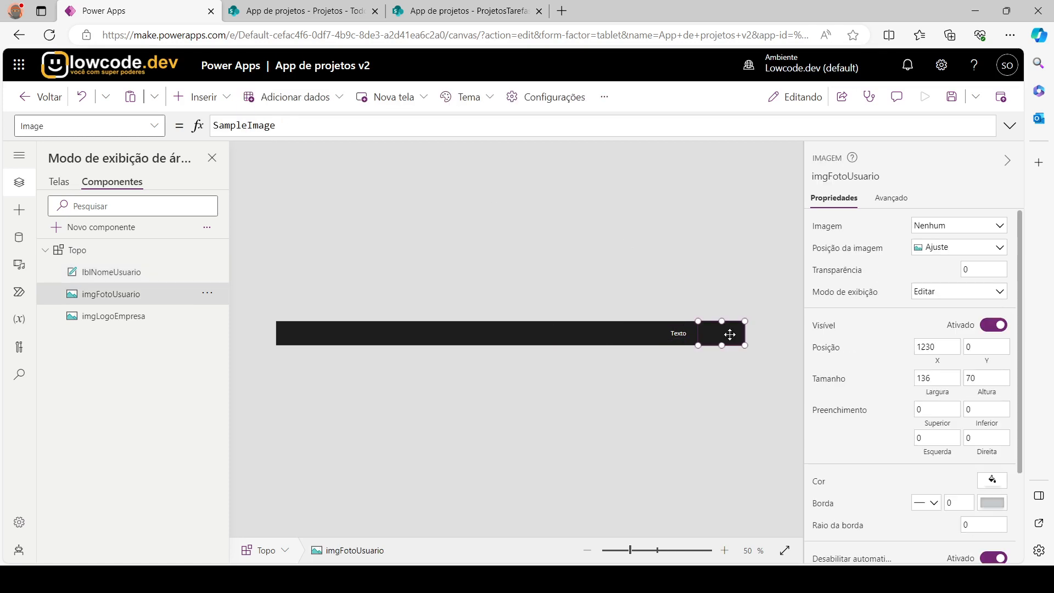
{"action": "double_click", "coordinate": [249, 126]}
{"action": "type", "text": "Us"}
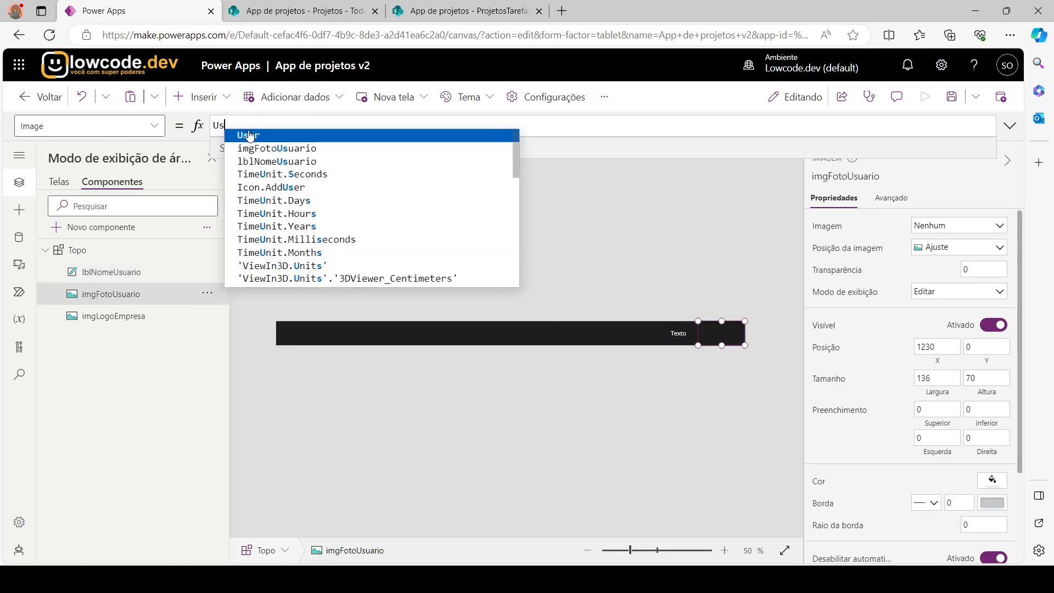
{"action": "type", "text": "er"}
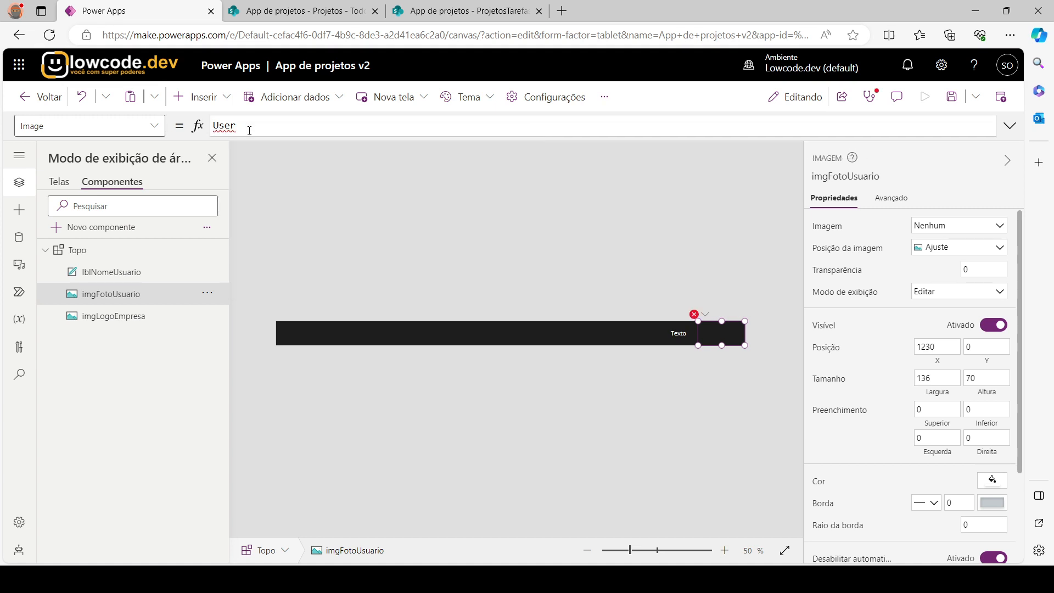
{"action": "type", "text": "().Image"}
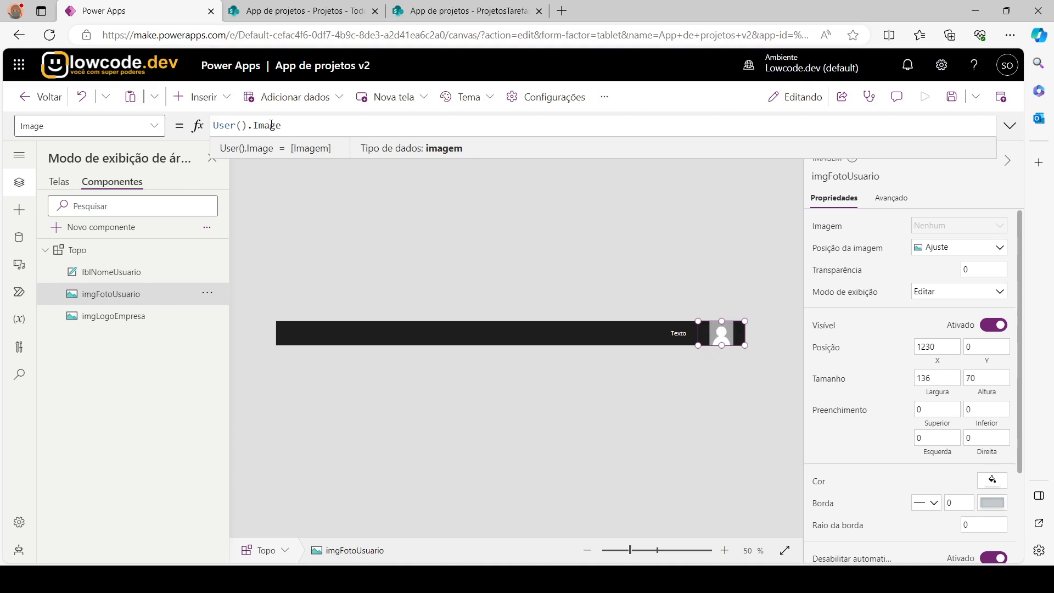
Step: Set the Text formula of lblNomeUsuario to User().FullName
{"action": "left_click", "coordinate": [673, 331]}
{"action": "triple_click", "coordinate": [230, 125]}
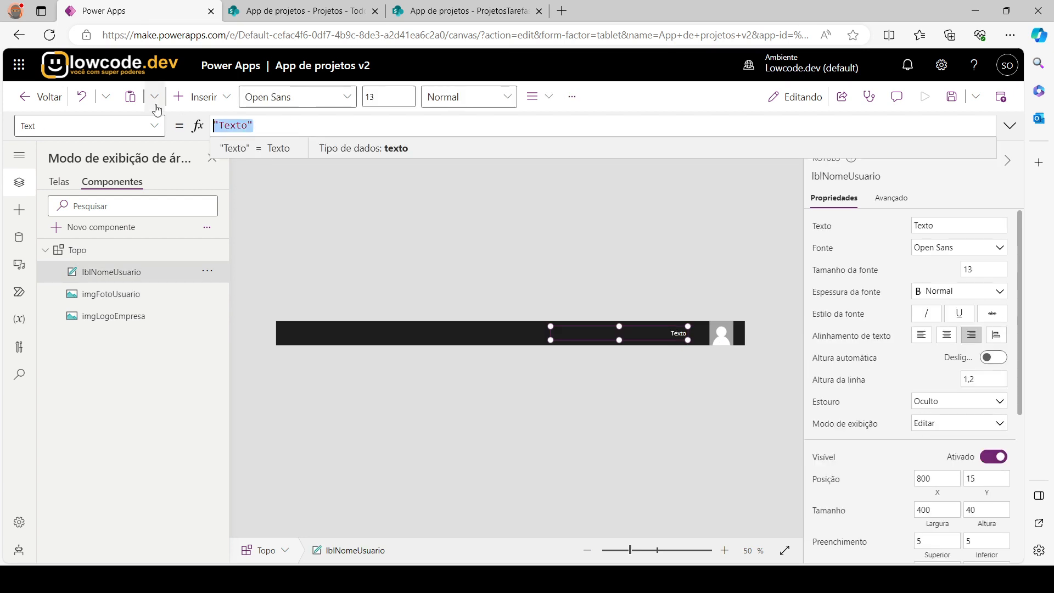
{"action": "type", "text": "User"}
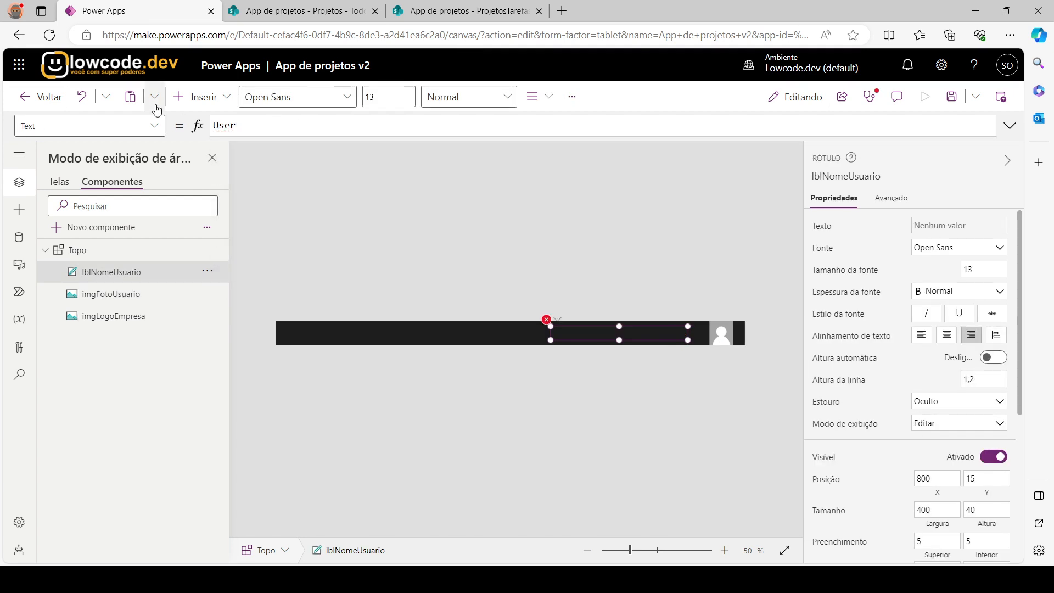
{"action": "type", "text": "()."}
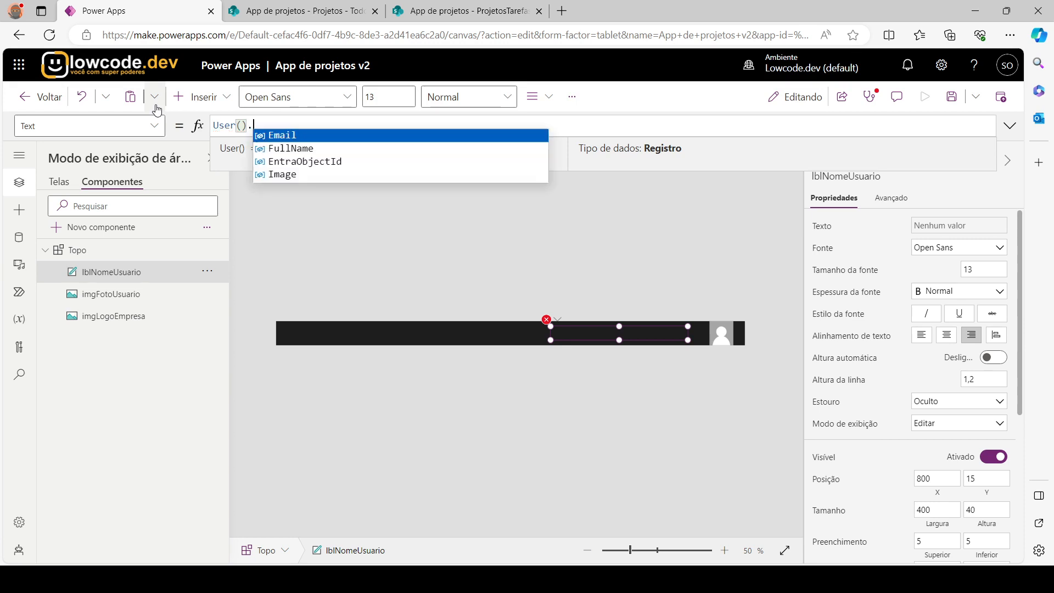
{"action": "key", "text": "Down"}
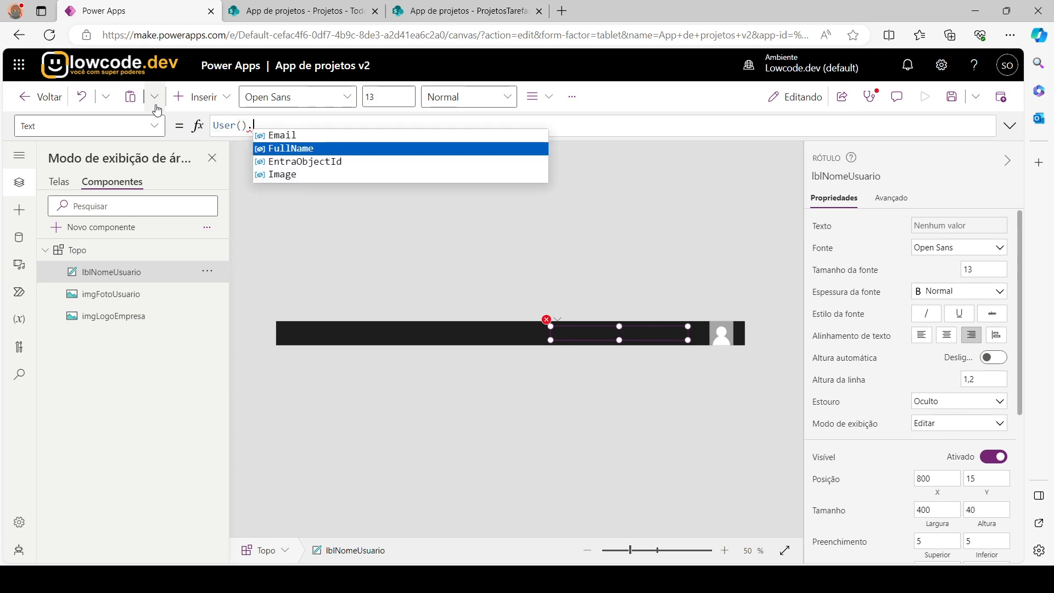
{"action": "key", "text": "Tab"}
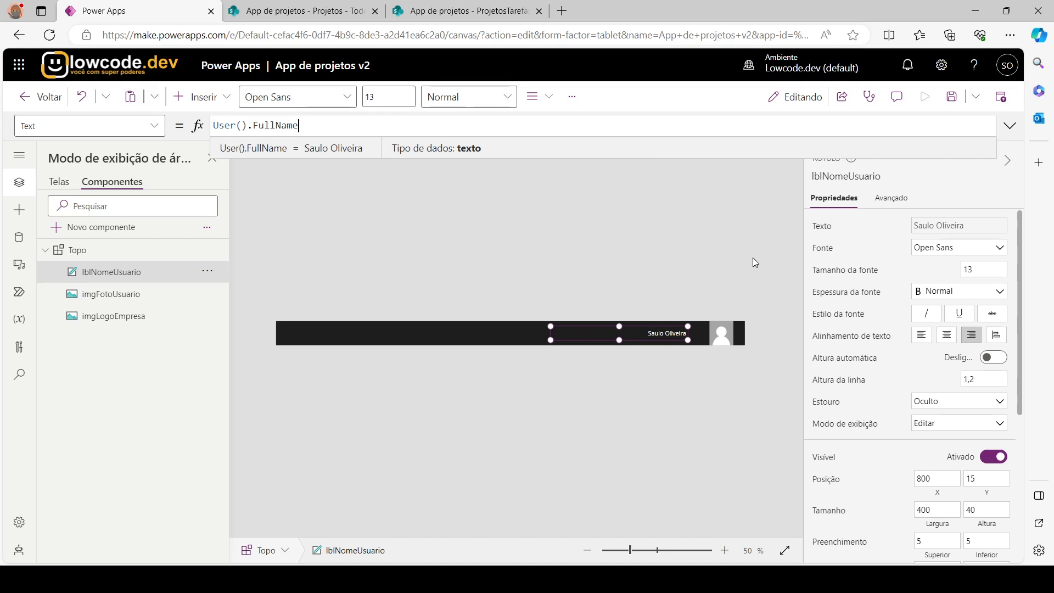
Step: Upload the image file Logo-v5-white.png to the app's media
{"action": "left_click", "coordinate": [308, 332]}
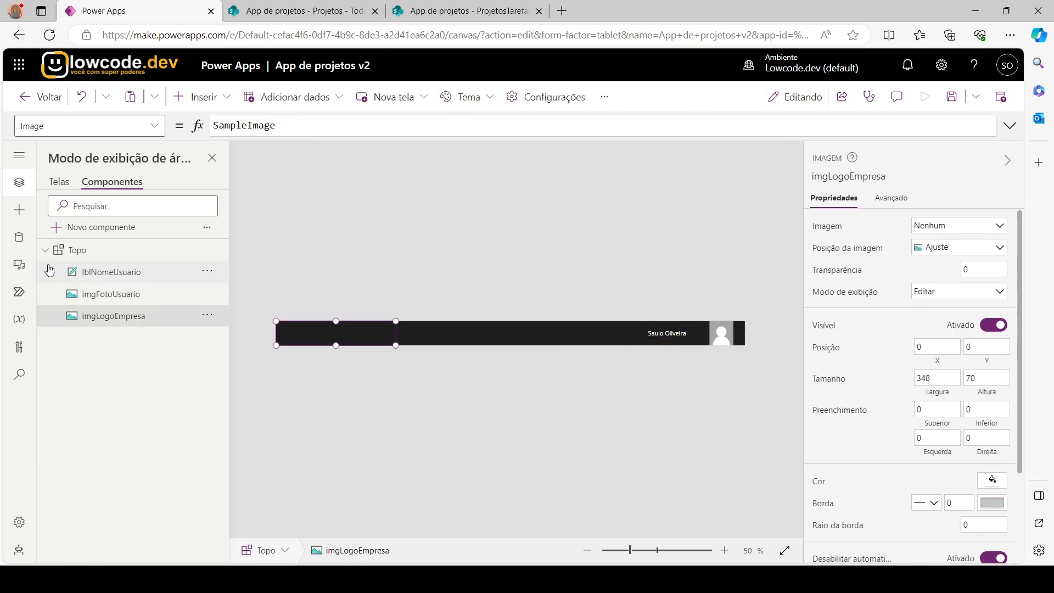
{"action": "left_click", "coordinate": [30, 267]}
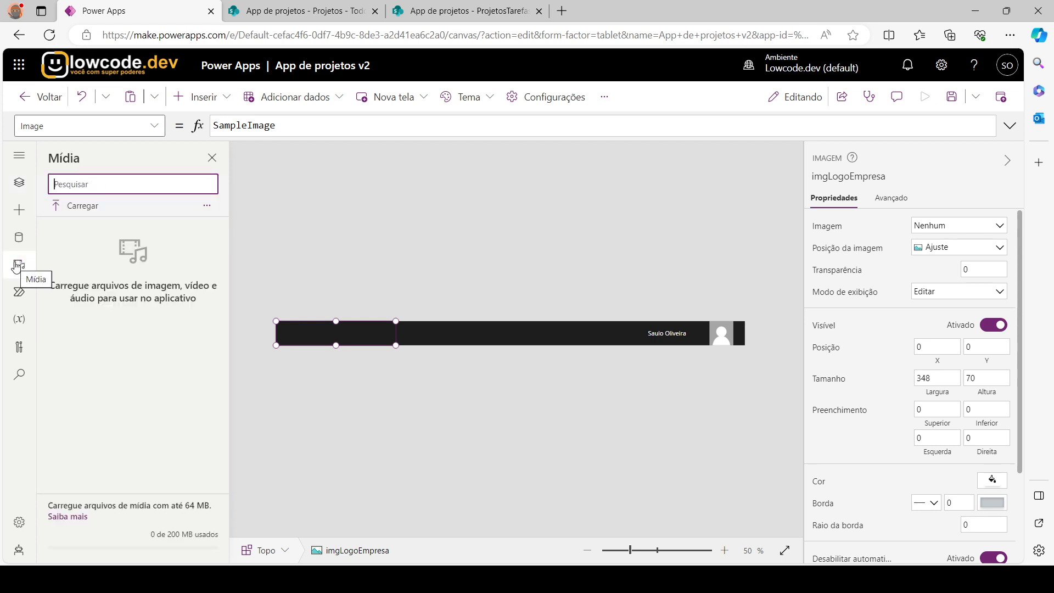
{"action": "left_click", "coordinate": [82, 206]}
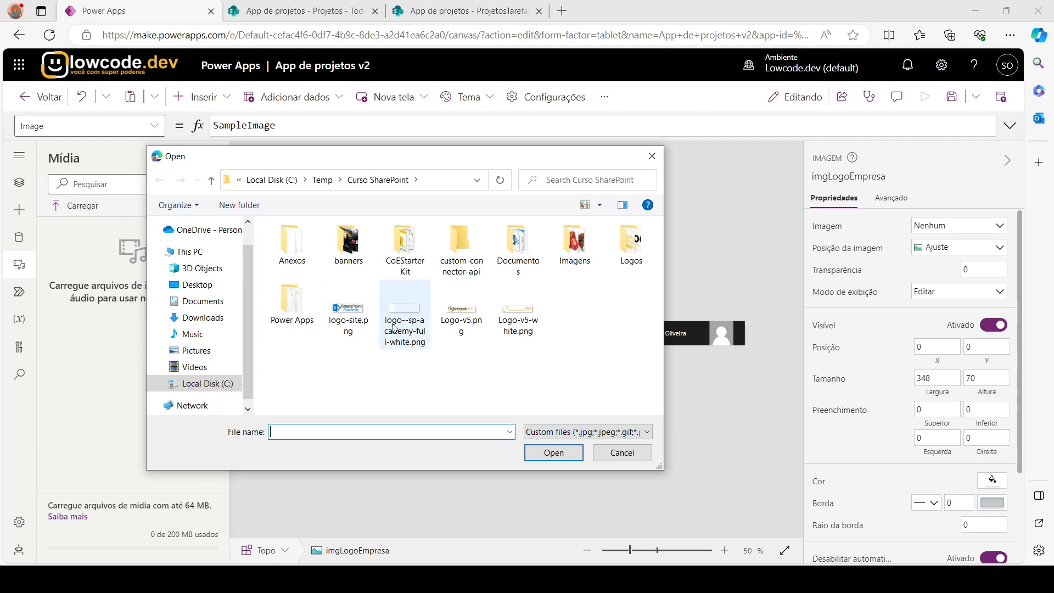
{"action": "left_click", "coordinate": [520, 312]}
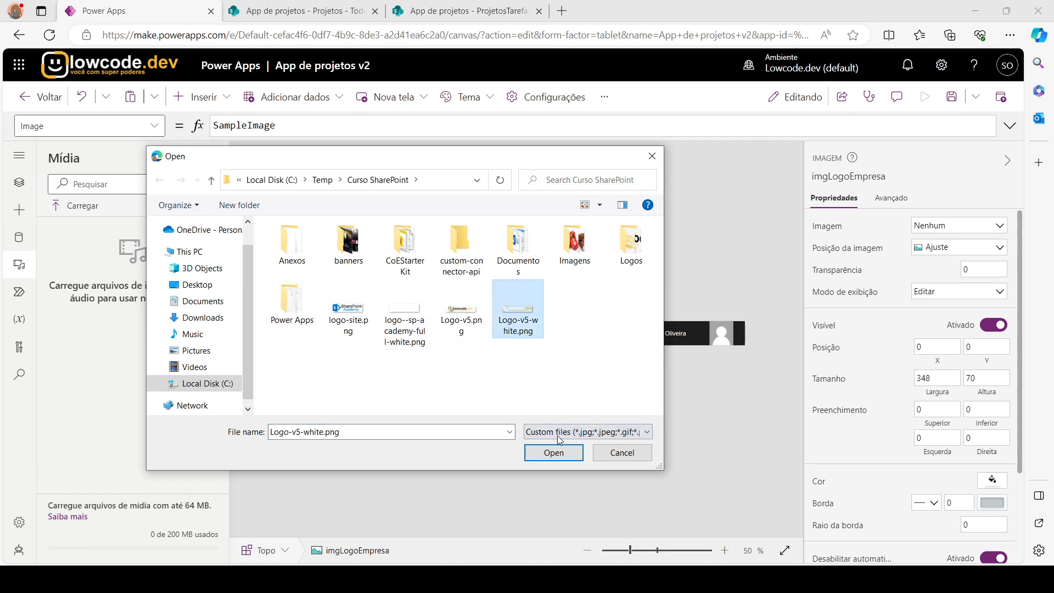
{"action": "left_click", "coordinate": [553, 454]}
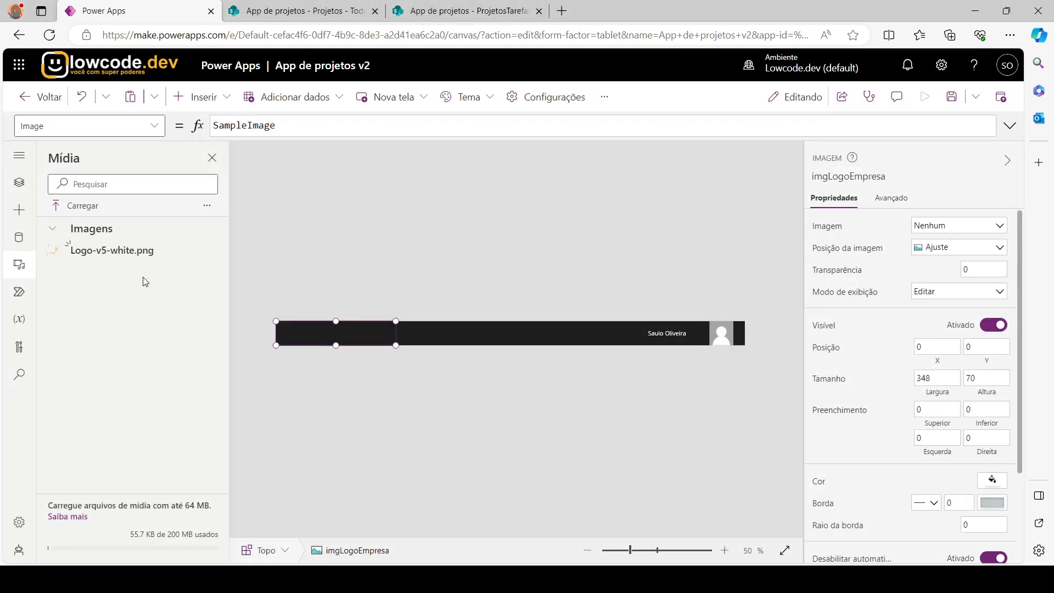
{"action": "left_click", "coordinate": [131, 256]}
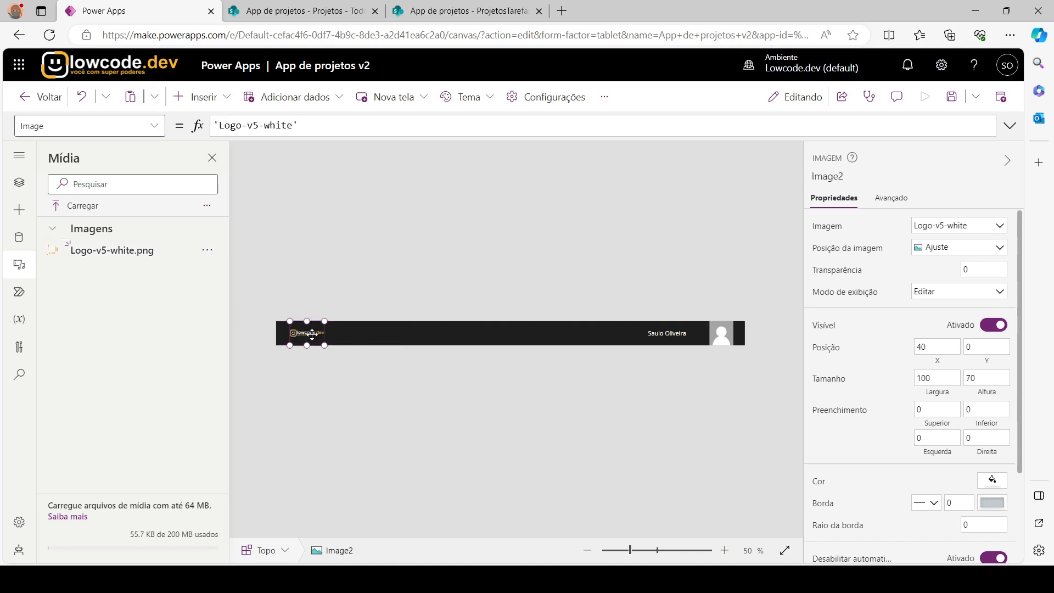
{"action": "left_click", "coordinate": [83, 97]}
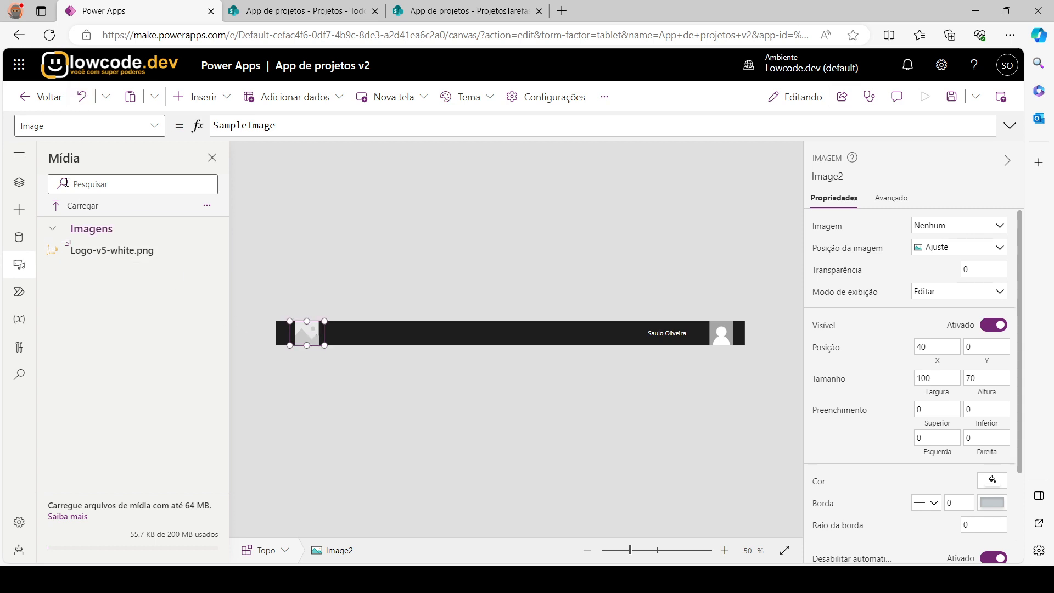
{"action": "left_click", "coordinate": [19, 183]}
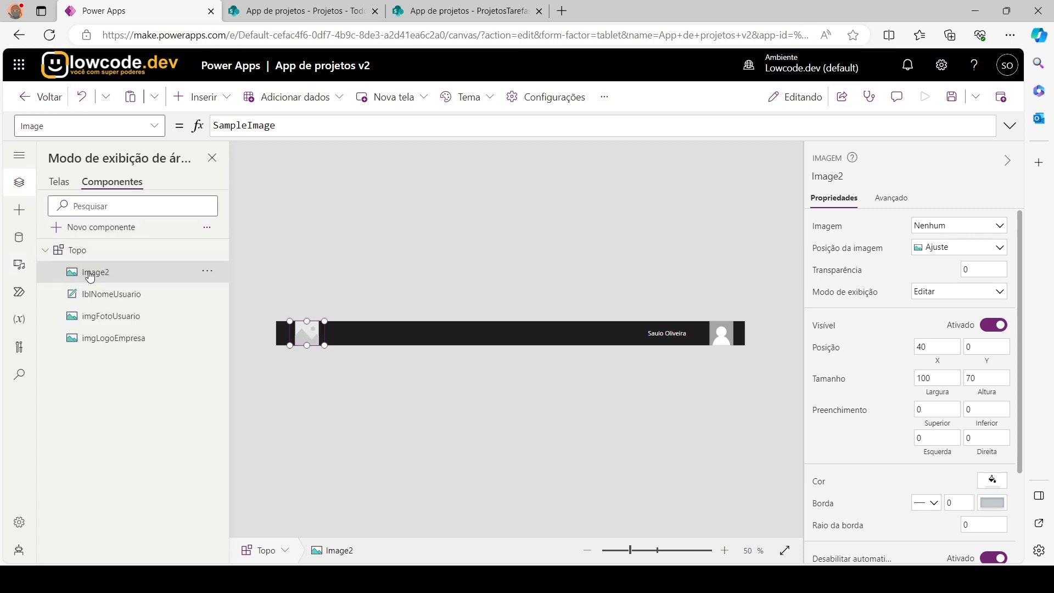
{"action": "left_click", "coordinate": [206, 270]}
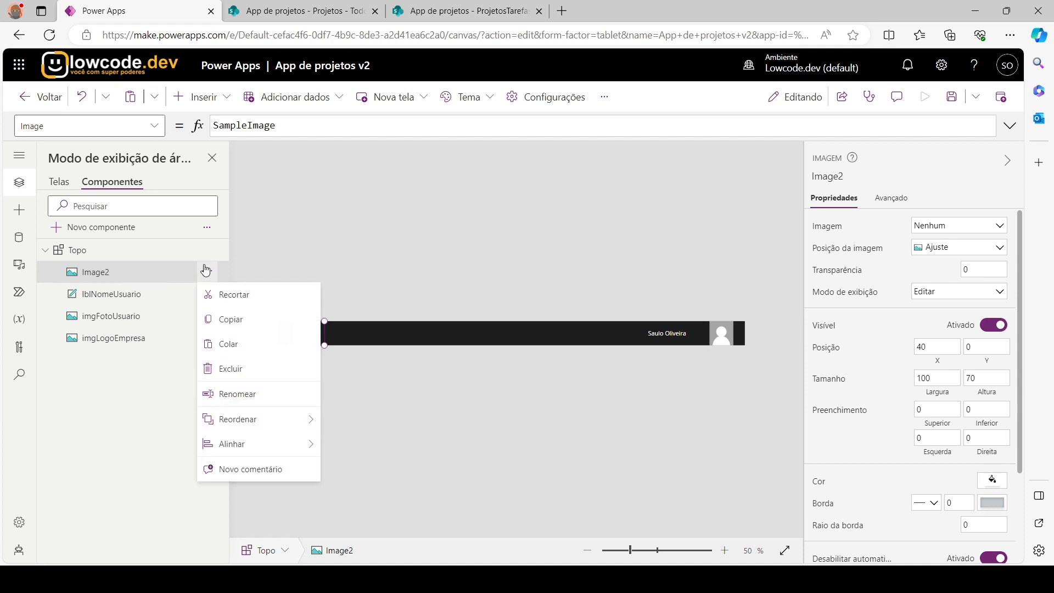
{"action": "left_click", "coordinate": [233, 369]}
Step: Assign the uploaded Logo-v5-white image to imgLogoEmpresa in the Topo component
{"action": "left_click", "coordinate": [103, 315]}
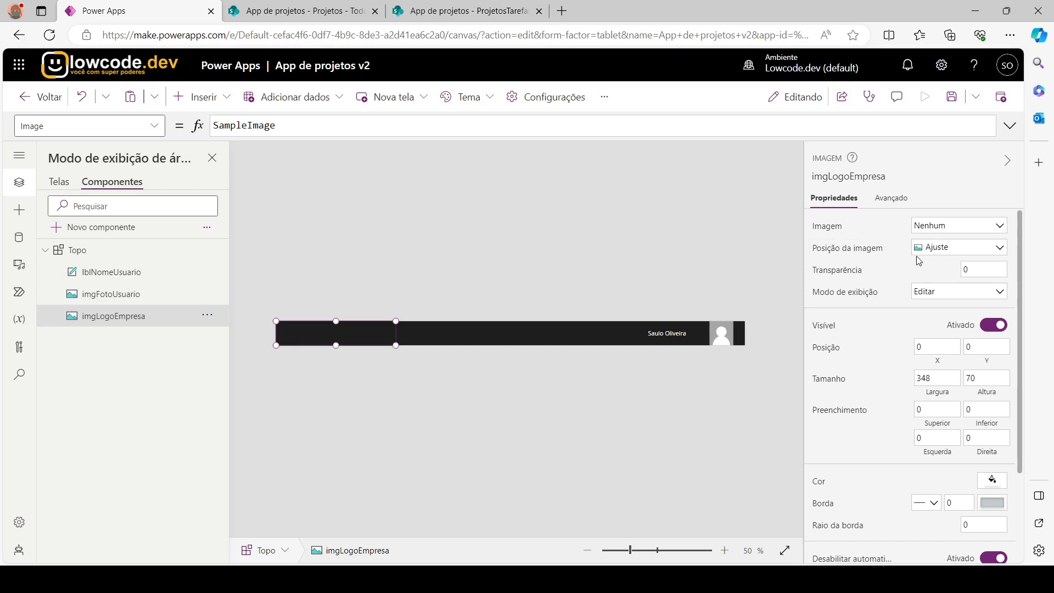
{"action": "left_click", "coordinate": [932, 228]}
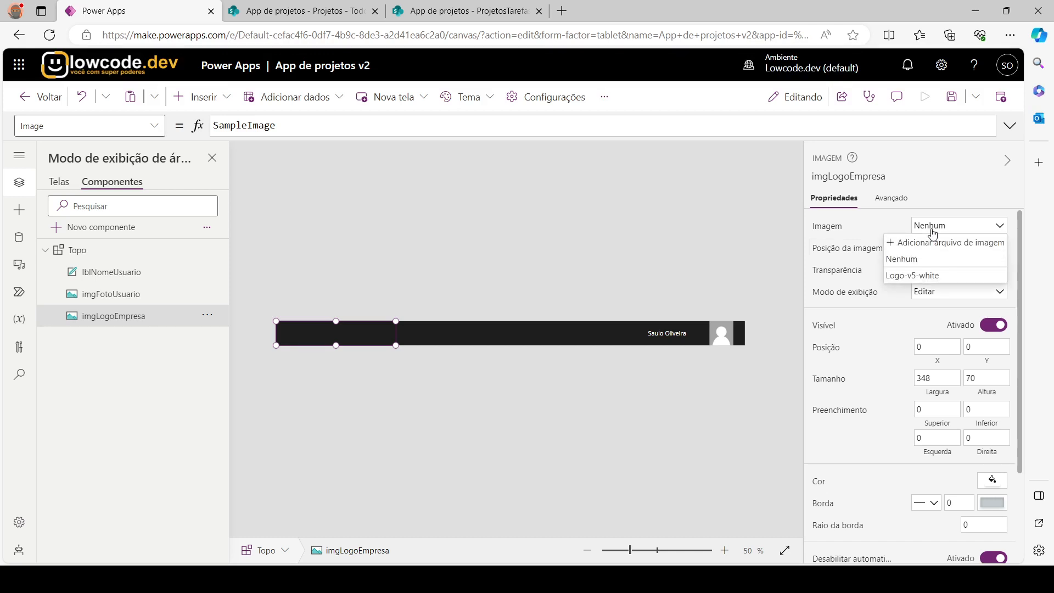
{"action": "left_click", "coordinate": [901, 275]}
{"action": "left_click", "coordinate": [501, 336]}
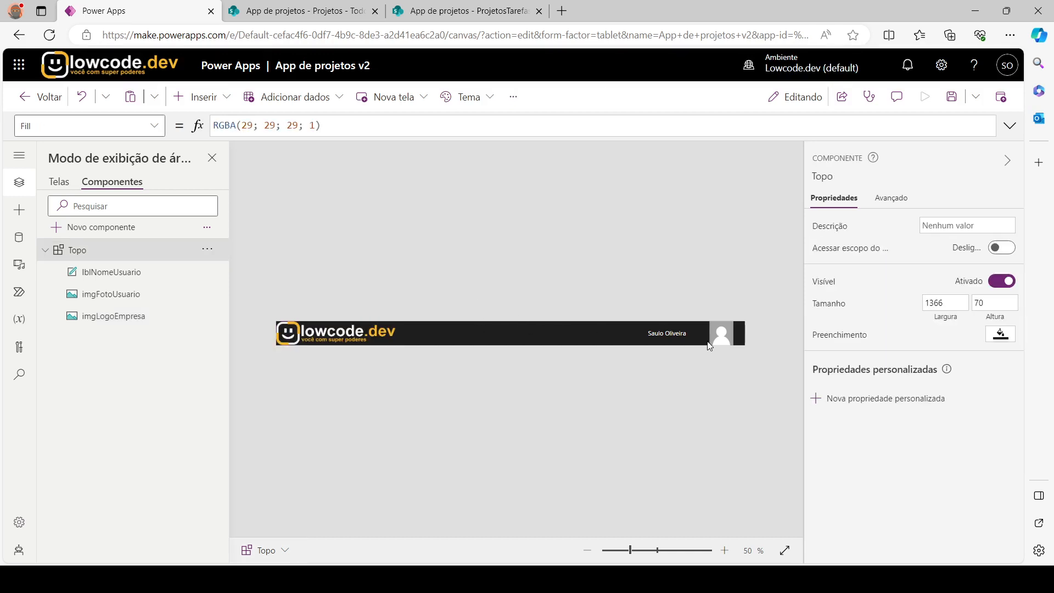
{"action": "left_click", "coordinate": [332, 338]}
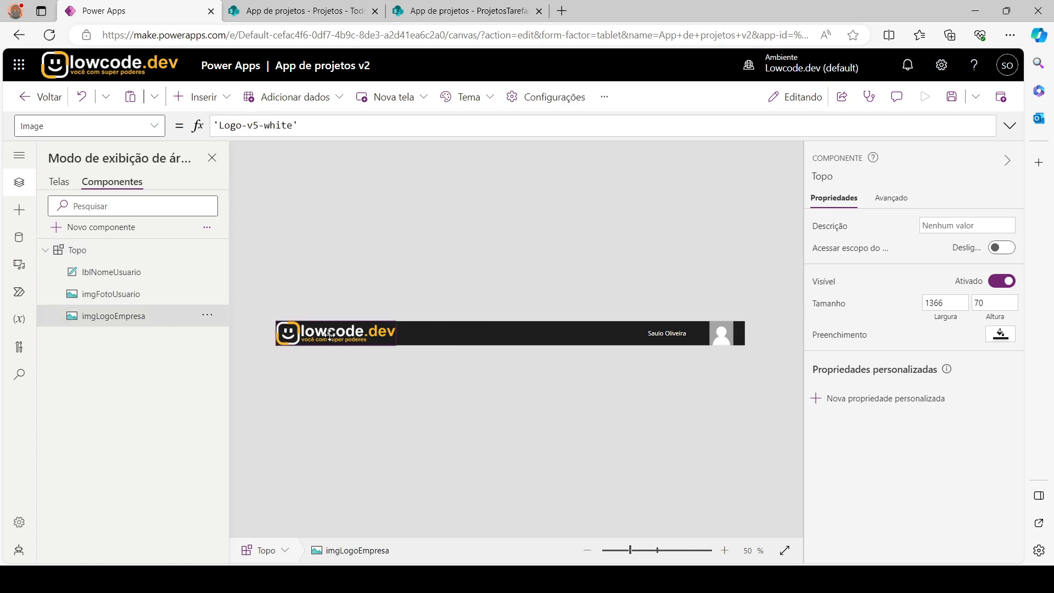
{"action": "left_click", "coordinate": [667, 334]}
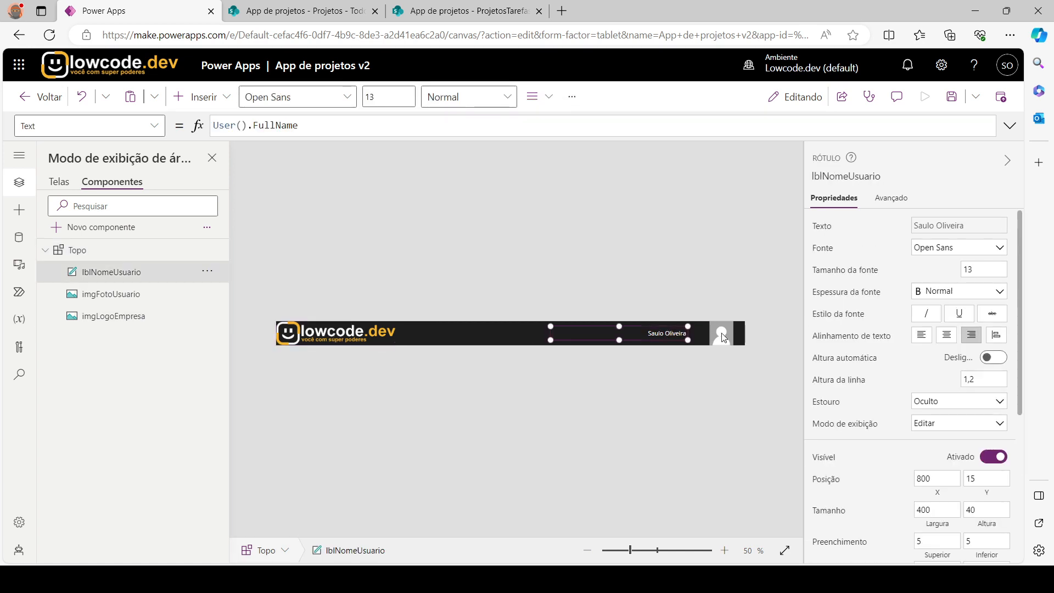
{"action": "left_click", "coordinate": [723, 335]}
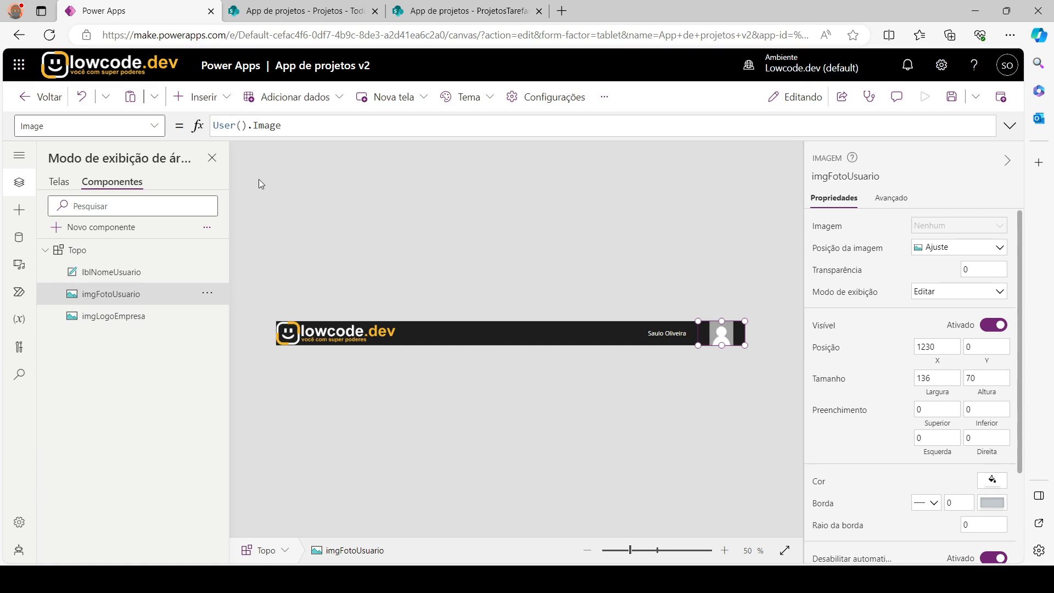
Step: Return to the app's screens and rename Screen1 as Home
{"action": "left_click", "coordinate": [61, 182]}
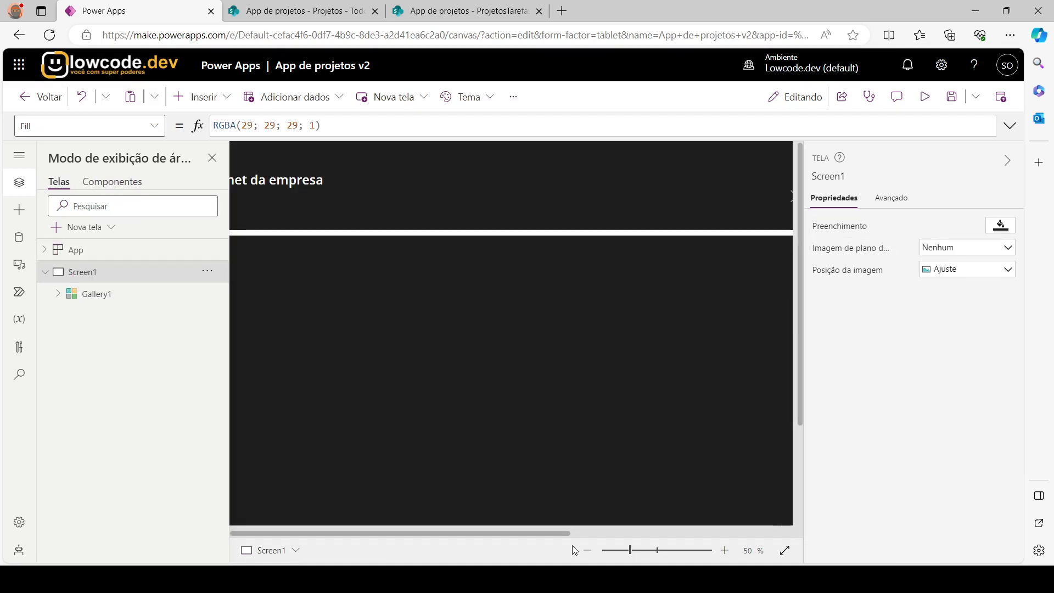
{"action": "left_click", "coordinate": [587, 551]}
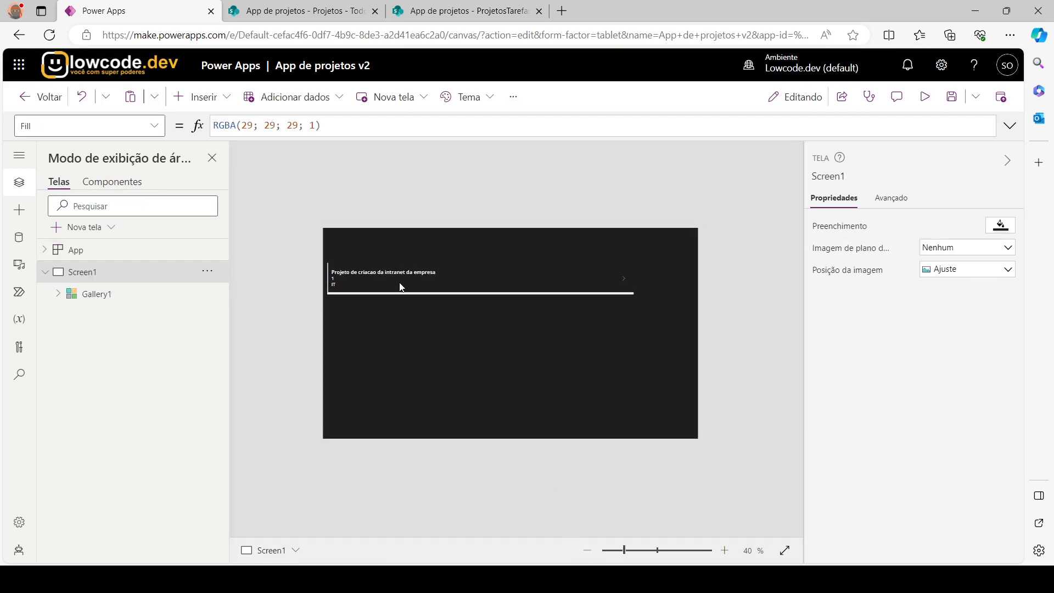
{"action": "double_click", "coordinate": [72, 272]}
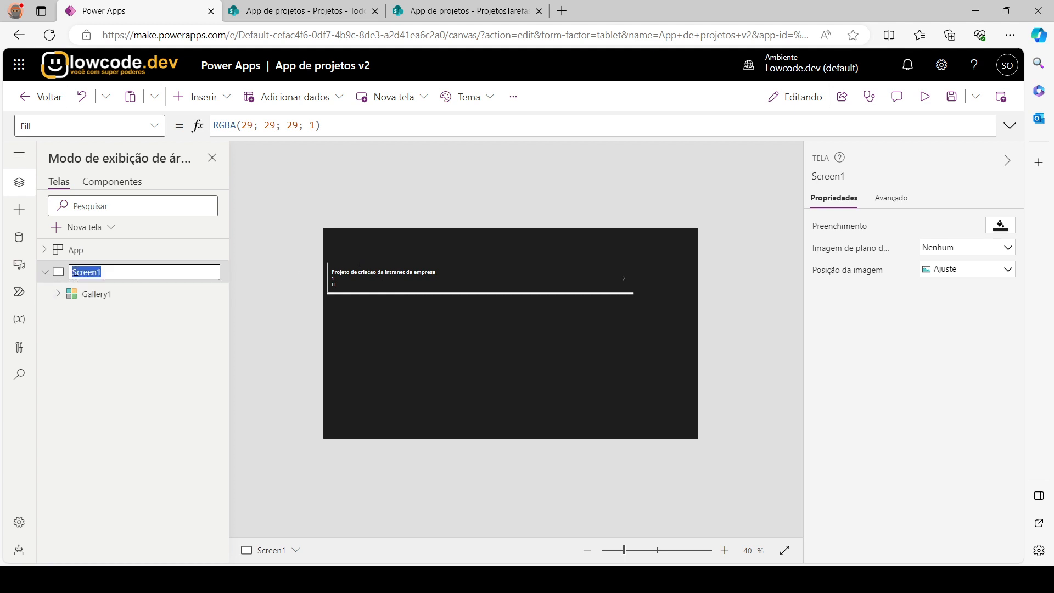
{"action": "type", "text": "Home"}
{"action": "key", "text": "Return"}
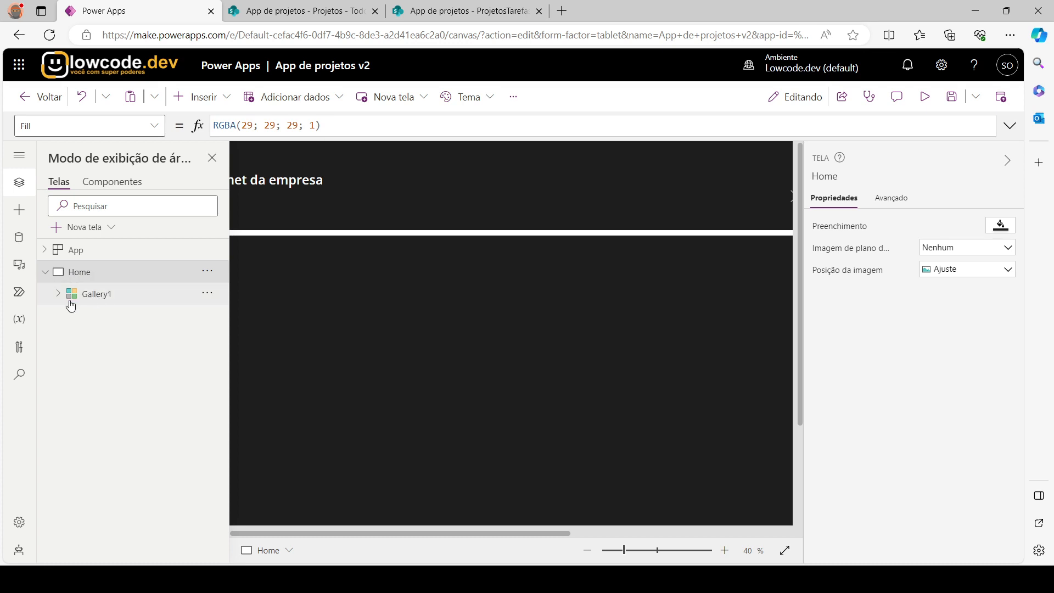
Step: Add a new blank screen and name it Meus Projetos
{"action": "left_click", "coordinate": [84, 227]}
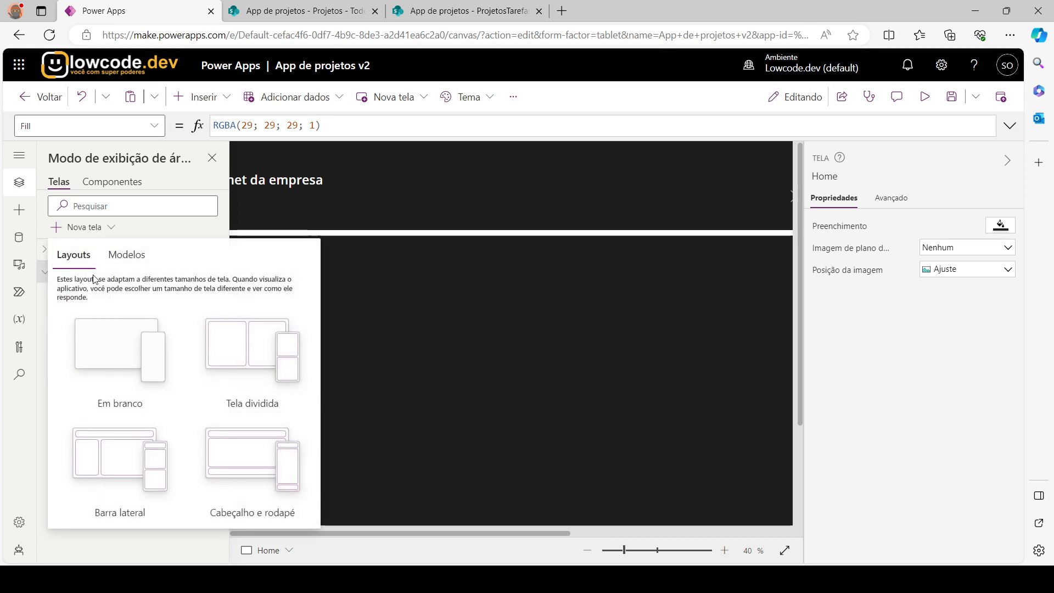
{"action": "left_click", "coordinate": [122, 359]}
{"action": "double_click", "coordinate": [77, 316]}
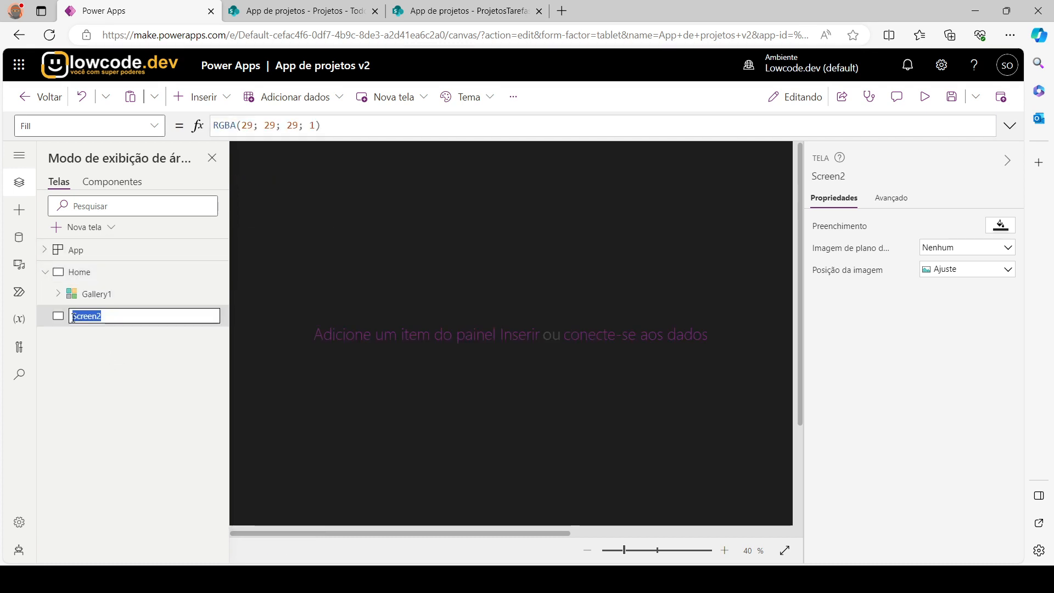
{"action": "type", "text": "Meus Pr"}
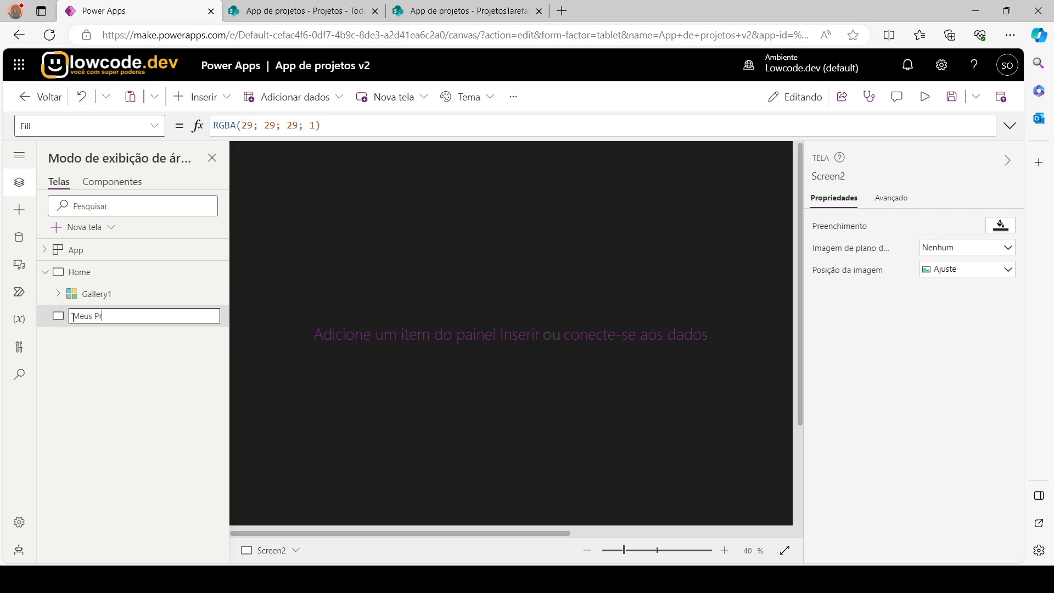
{"action": "type", "text": "ojetos"}
{"action": "key", "text": "Return"}
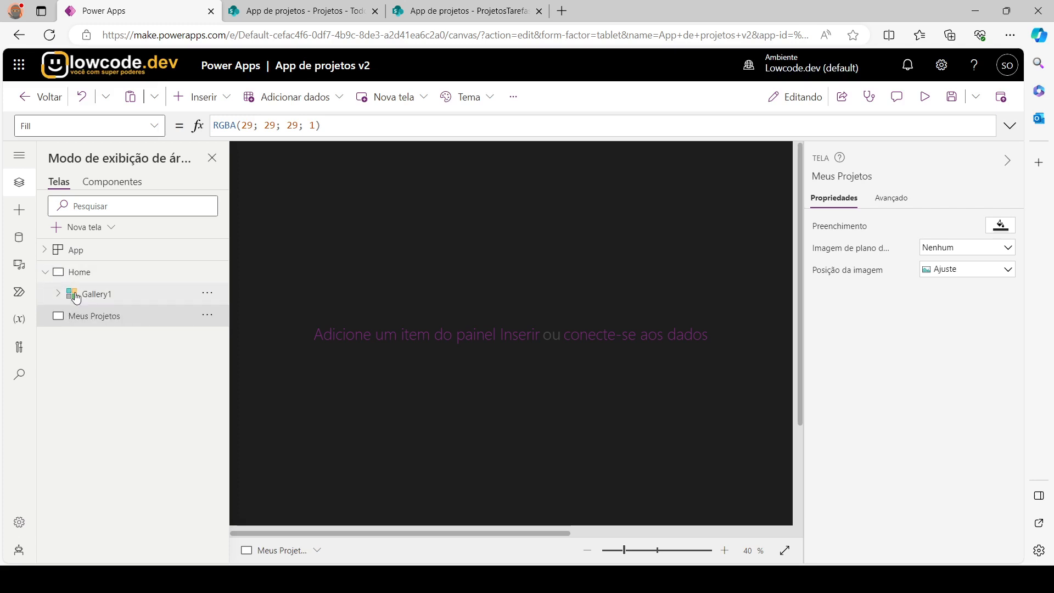
{"action": "left_click", "coordinate": [62, 273]}
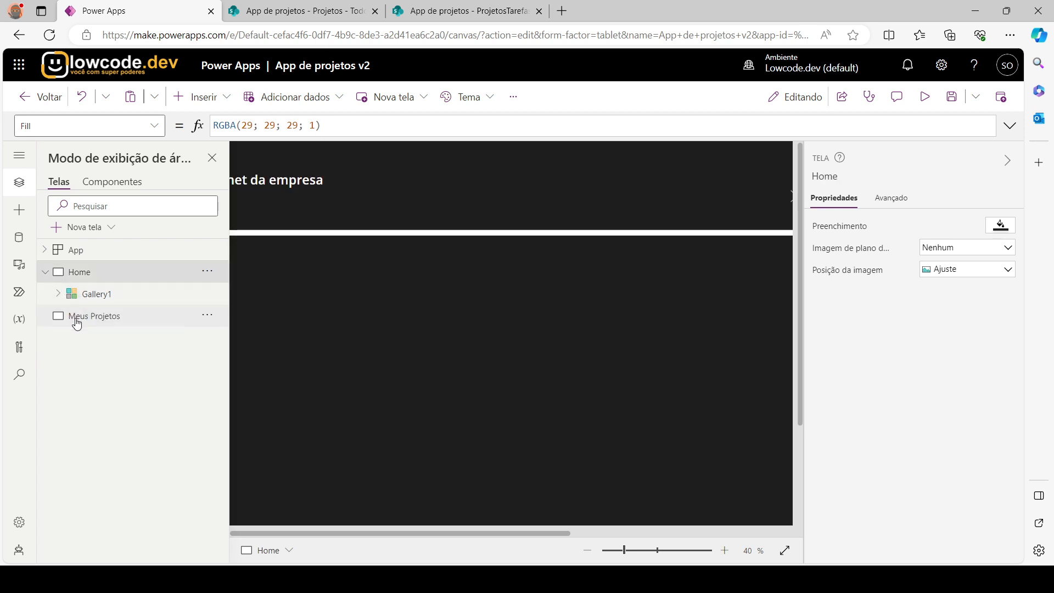
{"action": "left_click", "coordinate": [75, 316]}
{"action": "left_click", "coordinate": [73, 271]}
{"action": "left_click", "coordinate": [88, 315]}
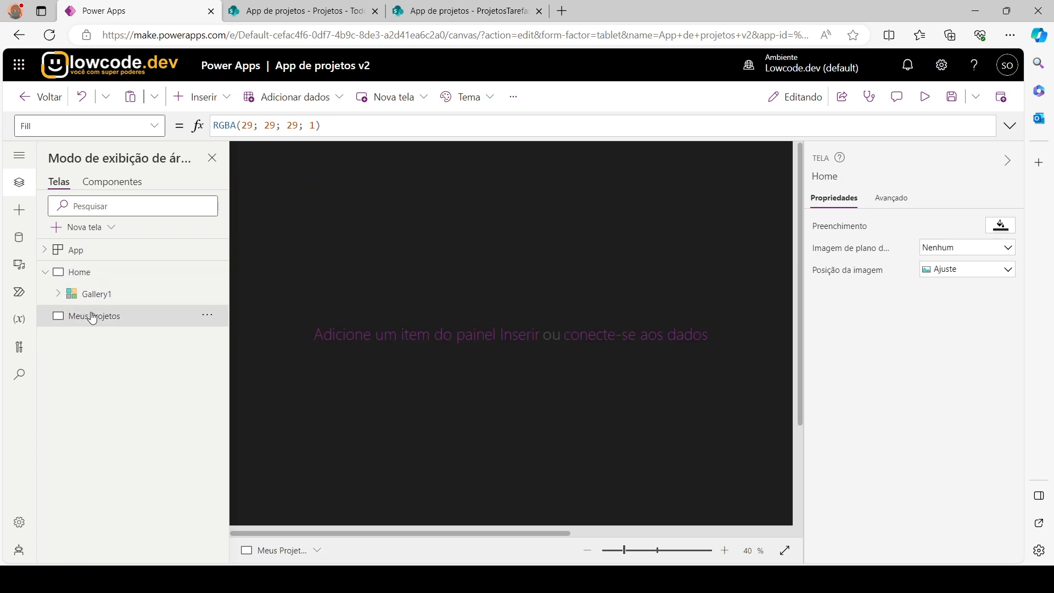
{"action": "left_click", "coordinate": [116, 184]}
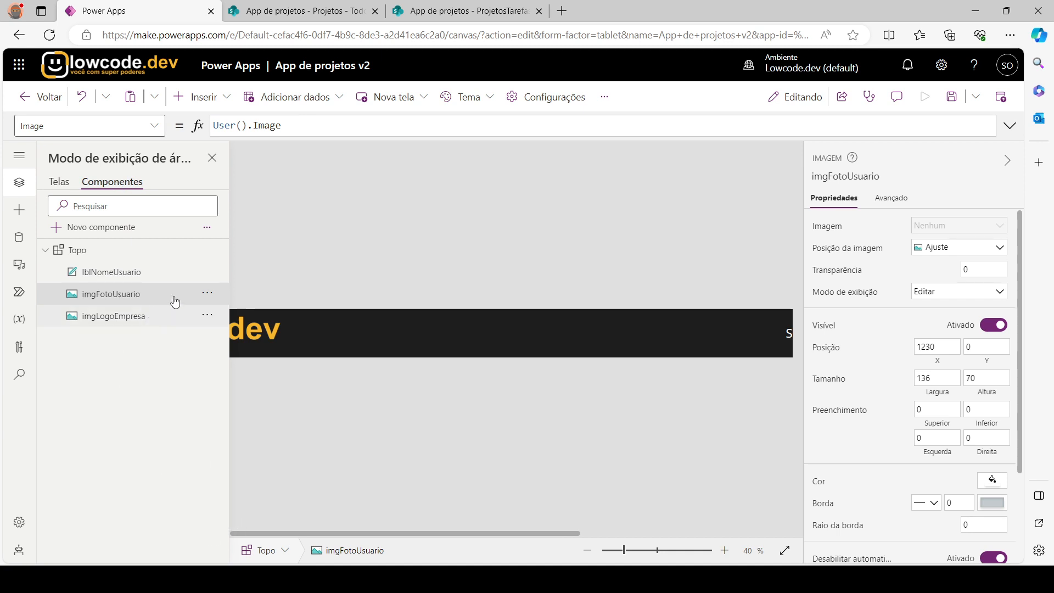
{"action": "left_click", "coordinate": [45, 250]}
{"action": "left_click", "coordinate": [59, 187]}
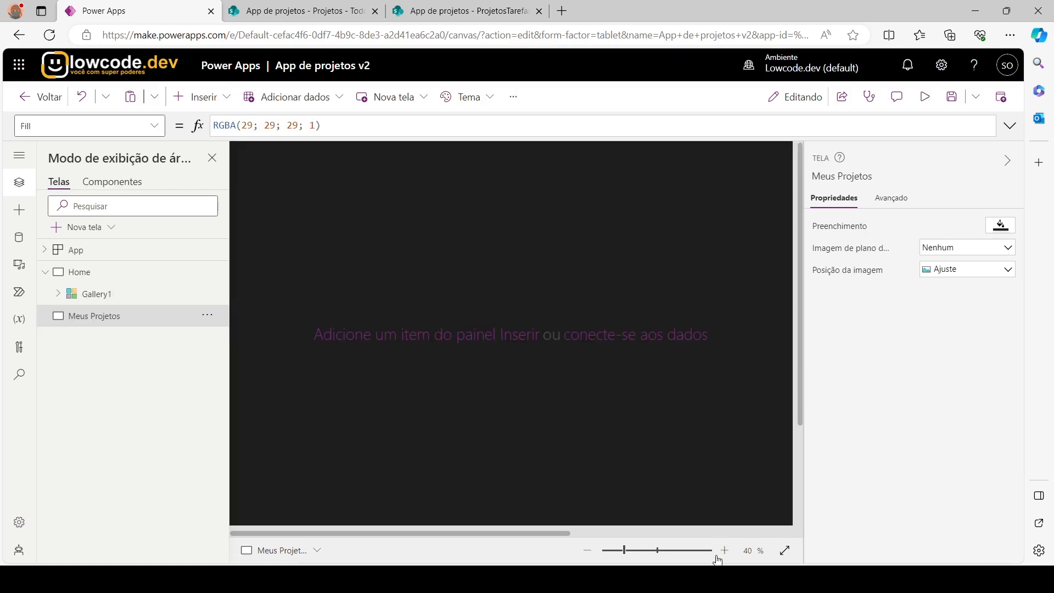
Step: Lower the top edge of Gallery1 on the Home screen to Y 246 and widen it, giving a size of about 1318 by 455
{"action": "left_click", "coordinate": [587, 550]}
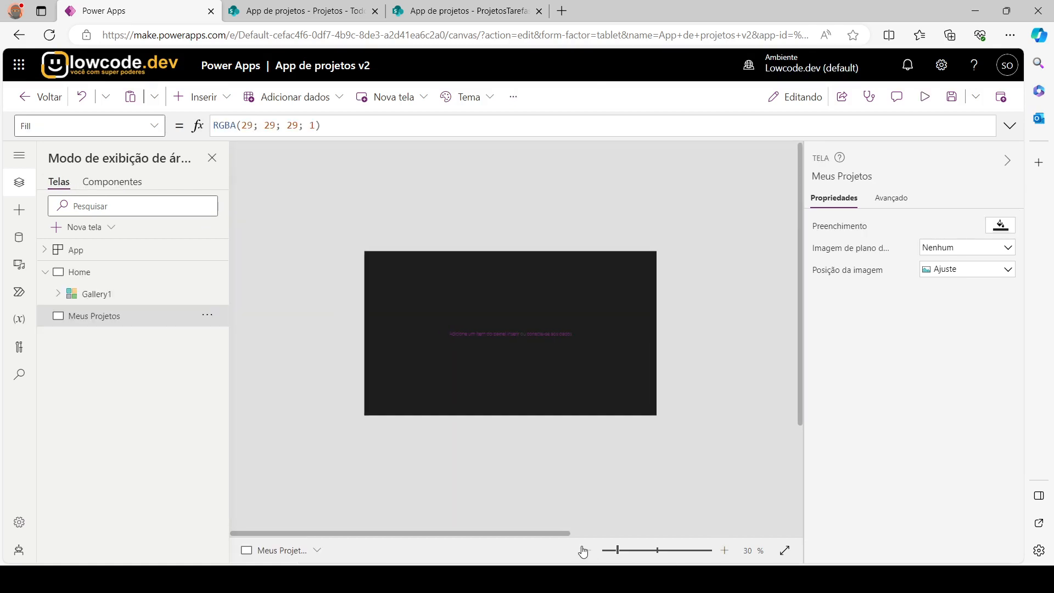
{"action": "left_click", "coordinate": [85, 272]}
{"action": "left_click", "coordinate": [469, 289]}
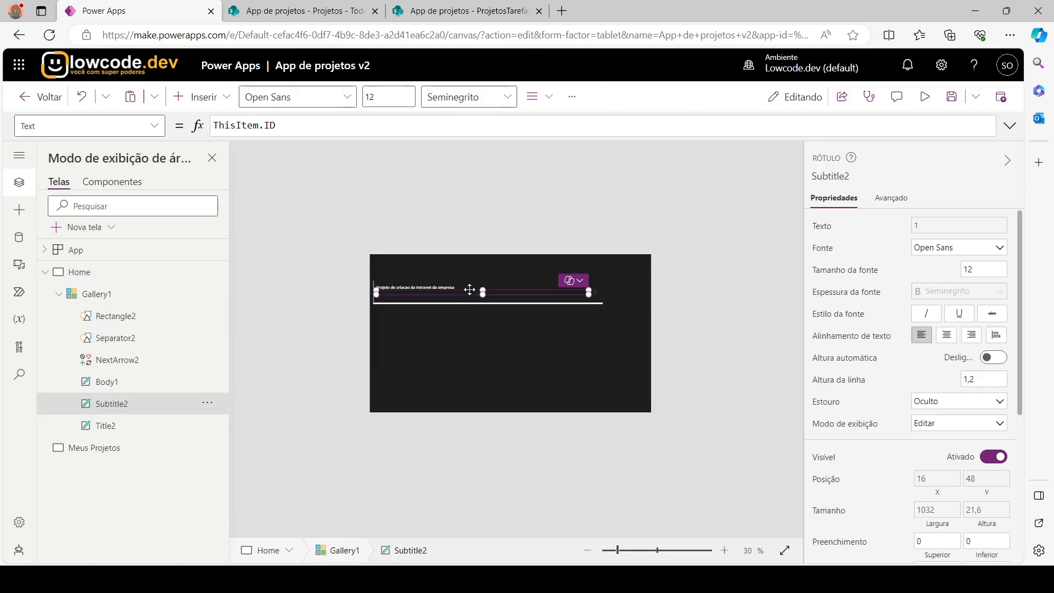
{"action": "left_click", "coordinate": [447, 306]}
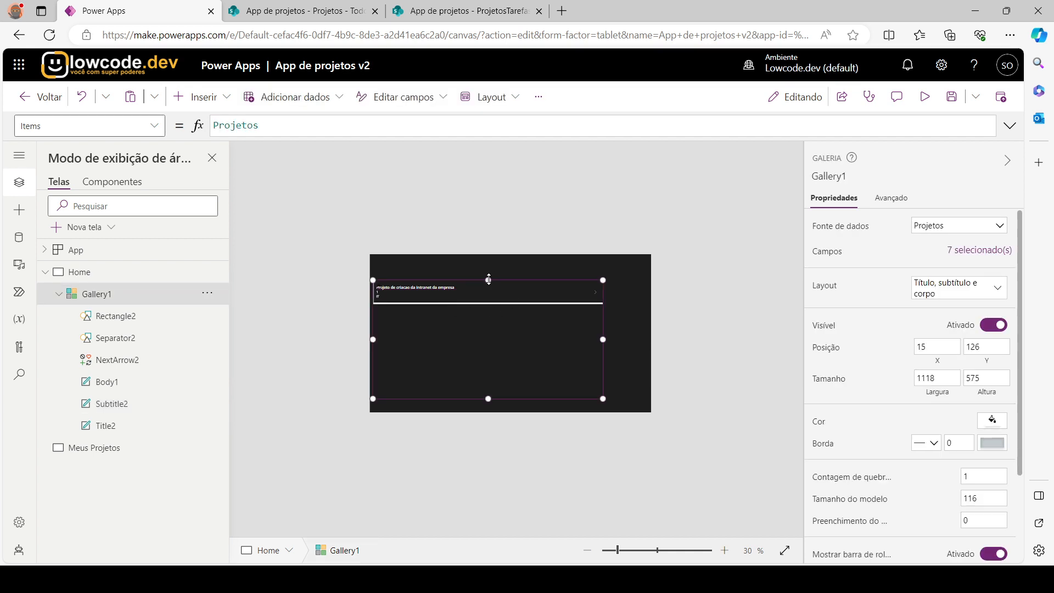
{"action": "left_click_drag", "start_coordinate": [489, 279], "coordinate": [489, 305]}
{"action": "left_click_drag", "start_coordinate": [604, 352], "coordinate": [644, 352]}
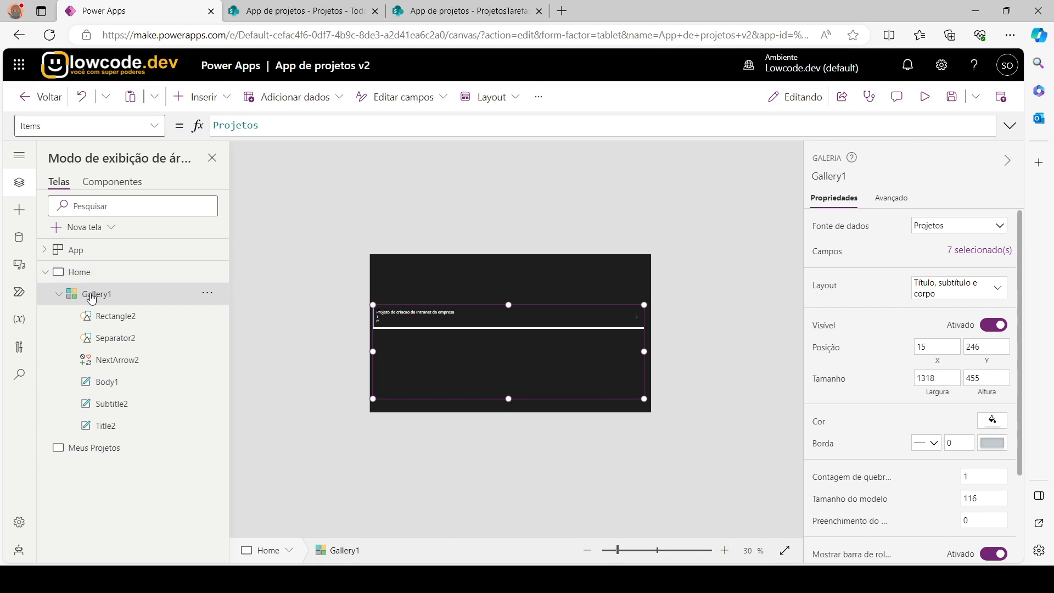
Step: Insert the custom Topo component on the Home screen
{"action": "left_click", "coordinate": [69, 272]}
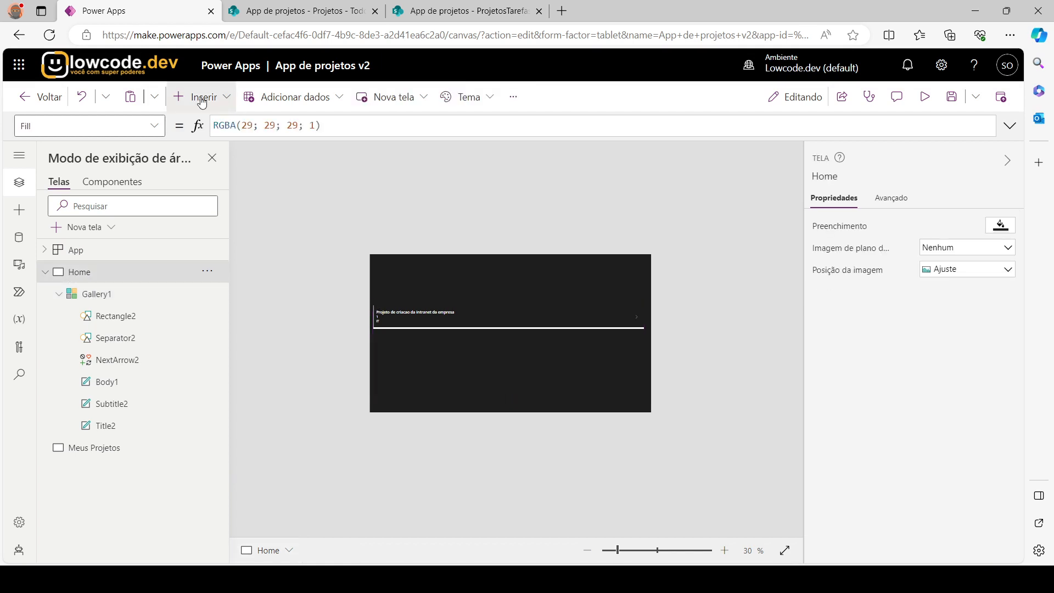
{"action": "left_click", "coordinate": [202, 100]}
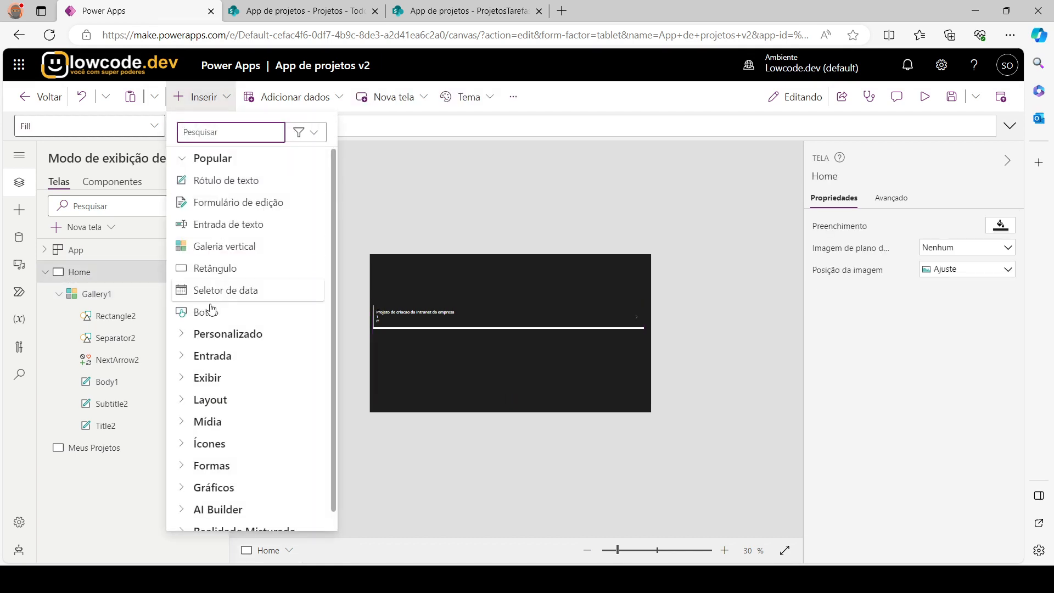
{"action": "left_click", "coordinate": [186, 335]}
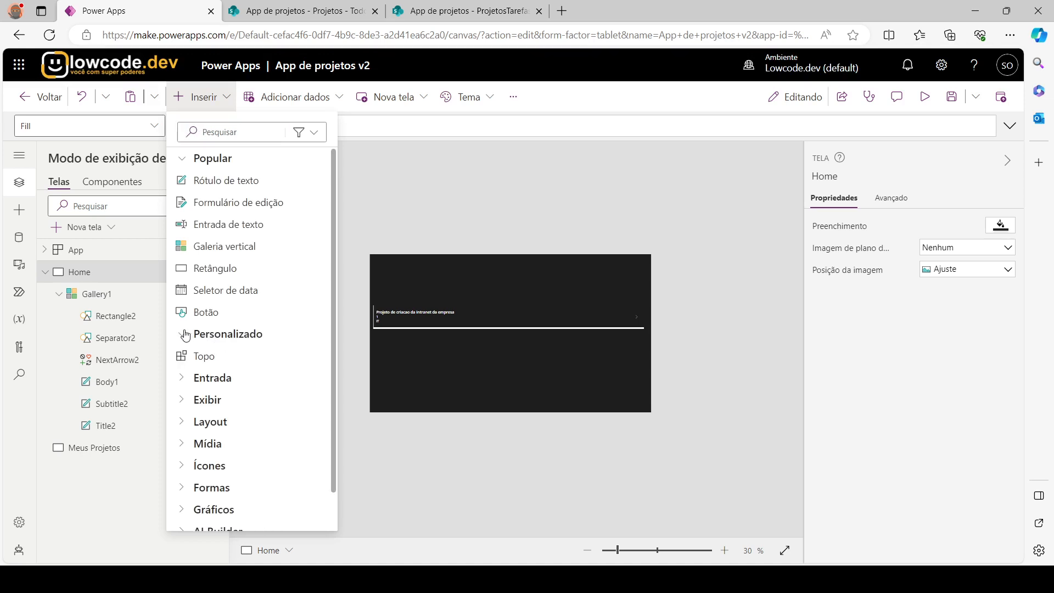
{"action": "left_click", "coordinate": [203, 356]}
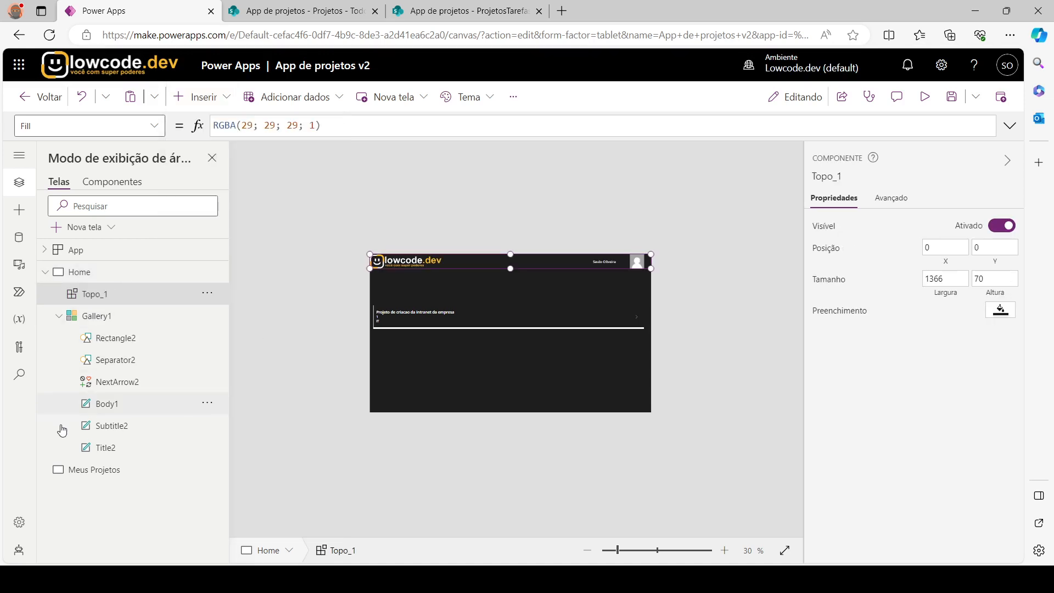
Step: Insert the Topo component on the Meus Projetos screen and preview that screen
{"action": "left_click", "coordinate": [77, 472]}
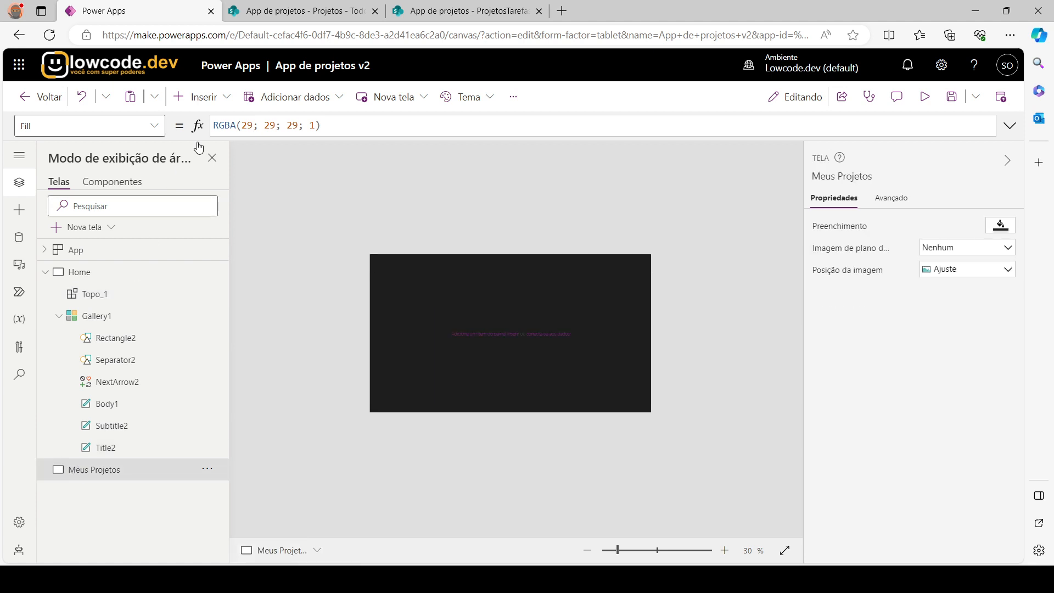
{"action": "left_click", "coordinate": [199, 97]}
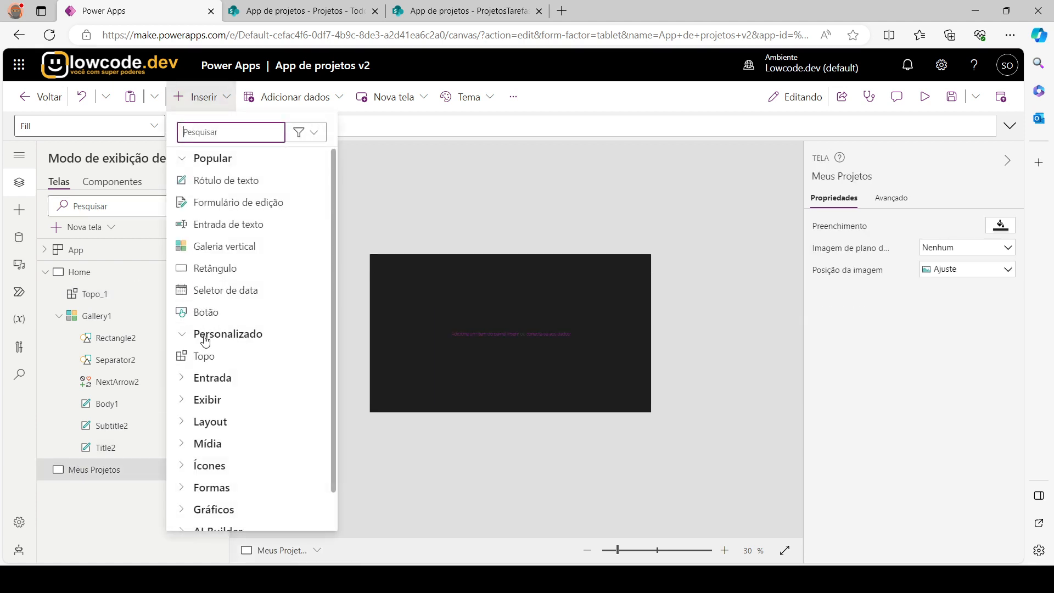
{"action": "left_click", "coordinate": [204, 356]}
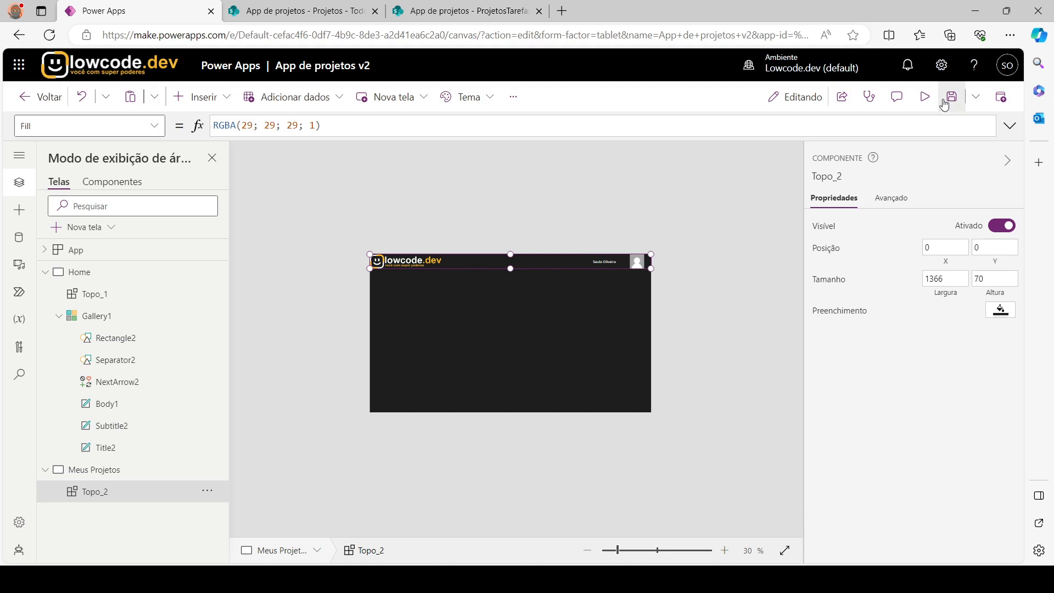
{"action": "left_click", "coordinate": [925, 97]}
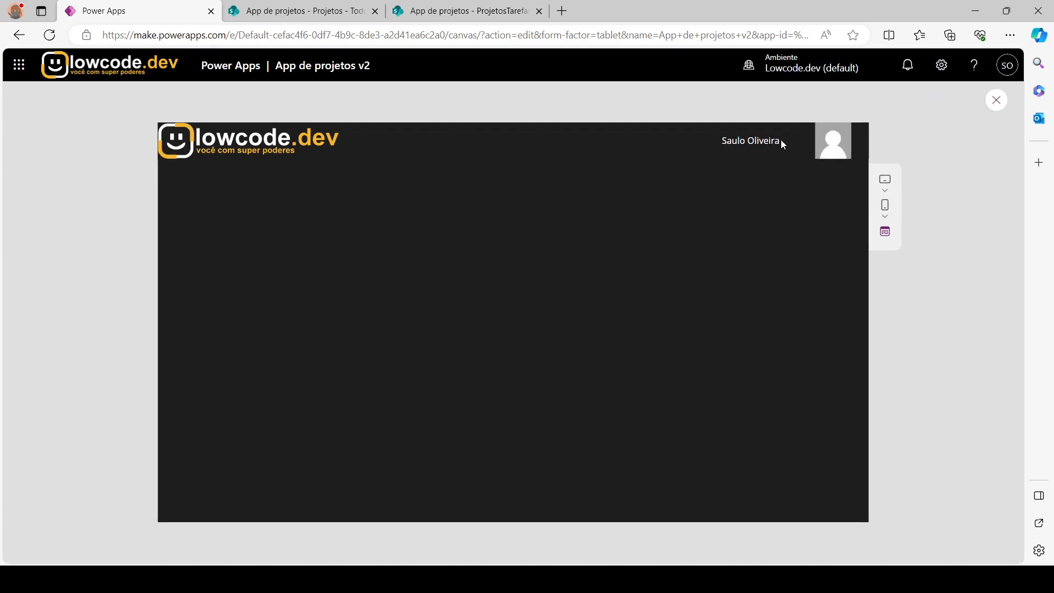
{"action": "left_click", "coordinate": [997, 101]}
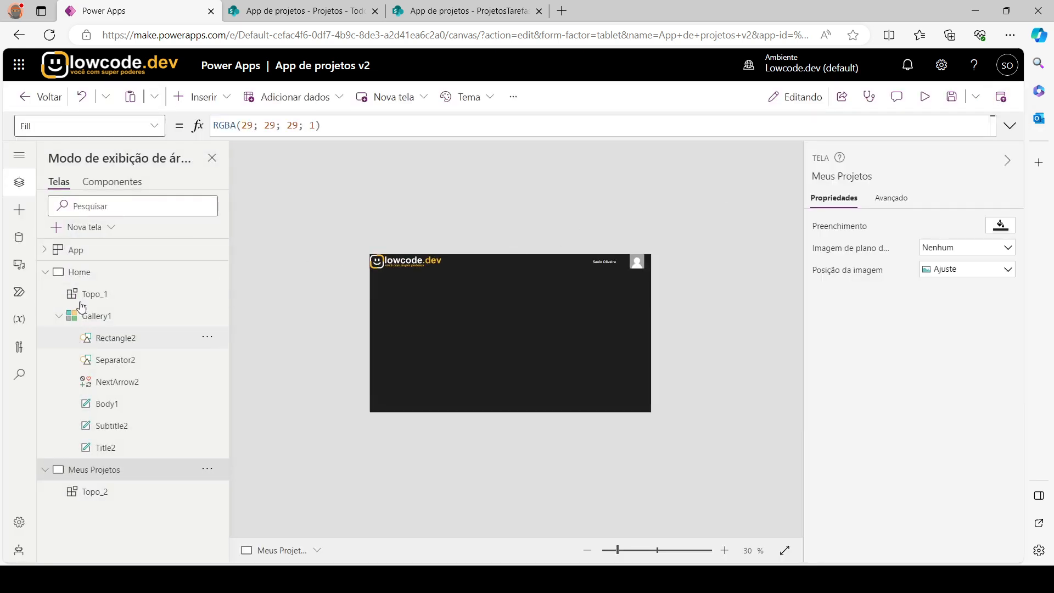
Step: Shrink imgLogoEmpresa in the Topo component and inset it so the logo has a small margin within the header
{"action": "left_click", "coordinate": [113, 182]}
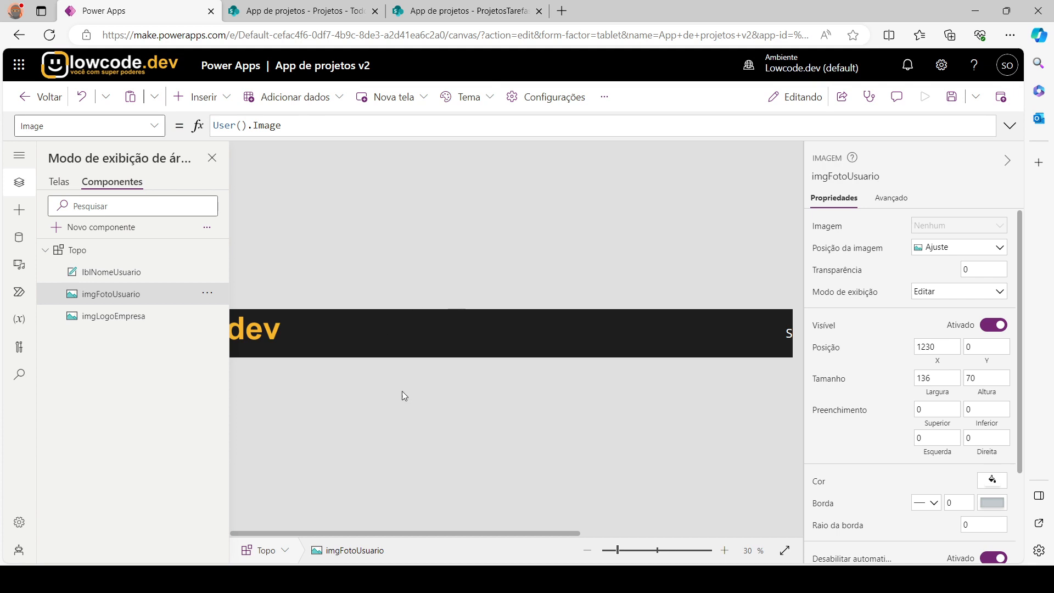
{"action": "left_click", "coordinate": [589, 551]}
{"action": "left_click", "coordinate": [725, 551]}
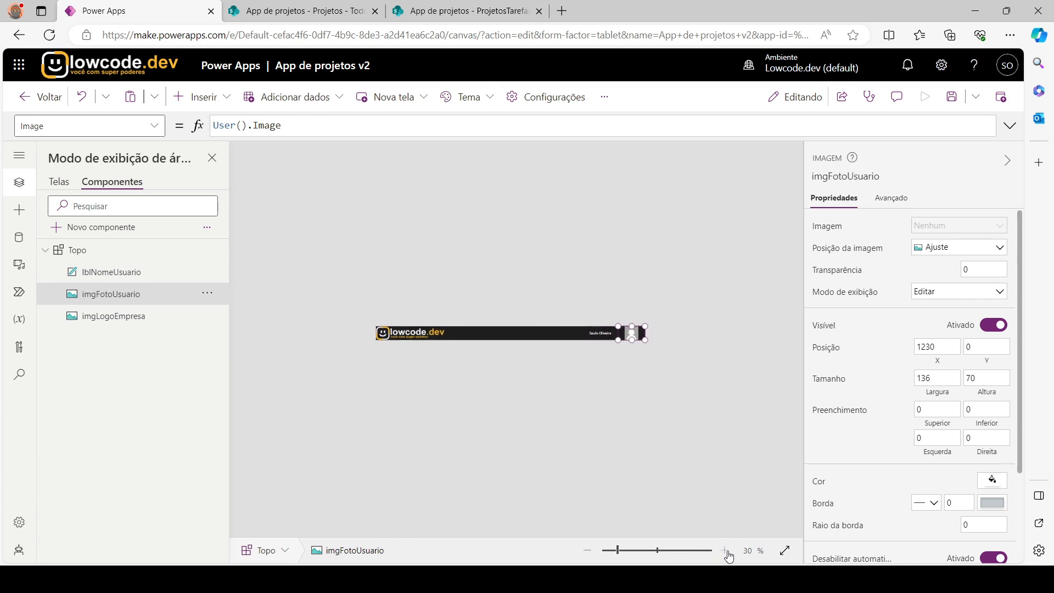
{"action": "left_click", "coordinate": [725, 551]}
{"action": "left_click", "coordinate": [725, 551]}
{"action": "left_click", "coordinate": [725, 551]}
{"action": "left_click", "coordinate": [308, 335]}
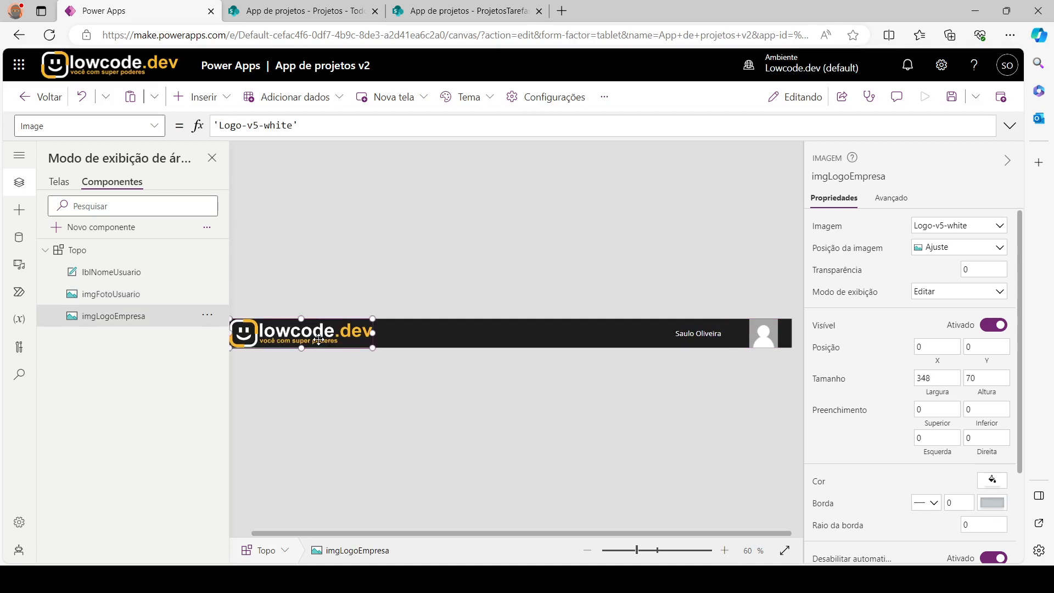
{"action": "left_click_drag", "start_coordinate": [373, 346], "coordinate": [306, 334]}
Step: Shrink imgFotoUsuario to about 101 by 55 with a margin inside the header, and move lblNomeUsuario next to it at about X 858, Y 14
{"action": "left_click", "coordinate": [763, 336]}
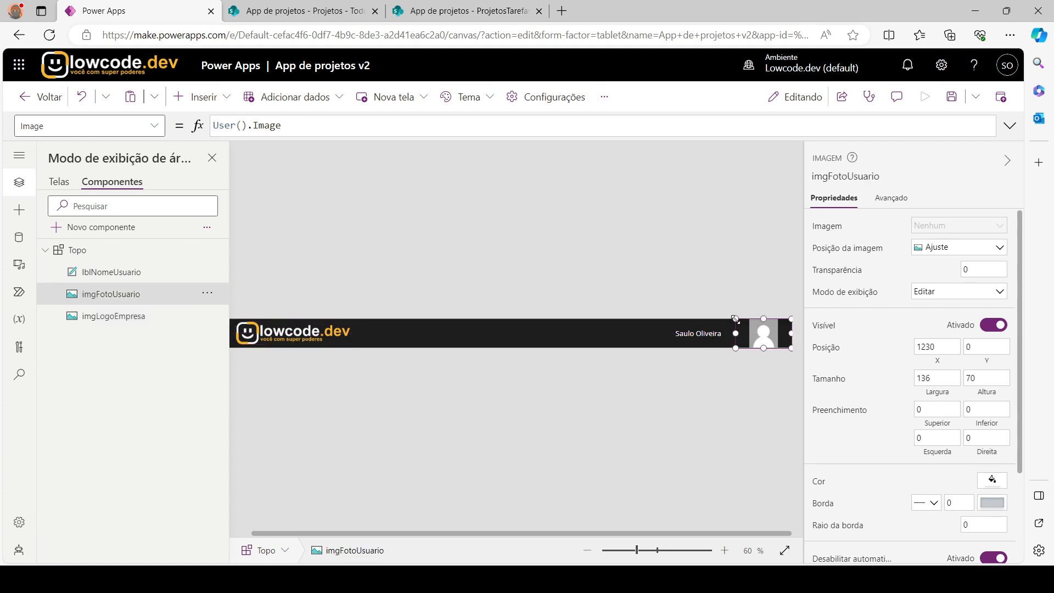
{"action": "left_click_drag", "start_coordinate": [736, 318], "coordinate": [767, 332]}
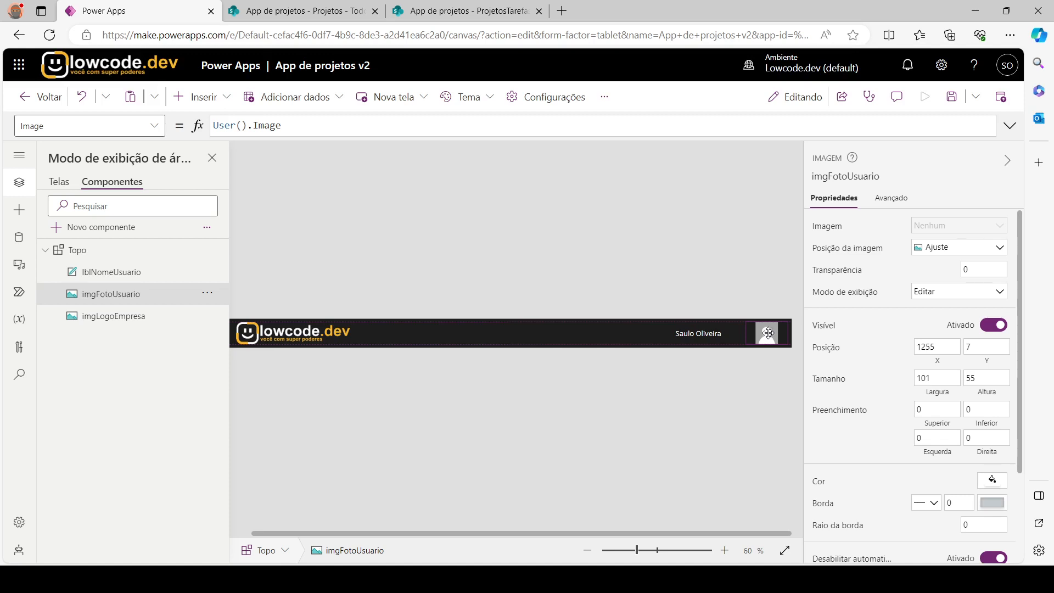
{"action": "key", "text": "ctrl+z"}
{"action": "left_click_drag", "start_coordinate": [774, 331], "coordinate": [730, 332]}
{"action": "left_click", "coordinate": [727, 284]}
{"action": "left_click", "coordinate": [708, 333]}
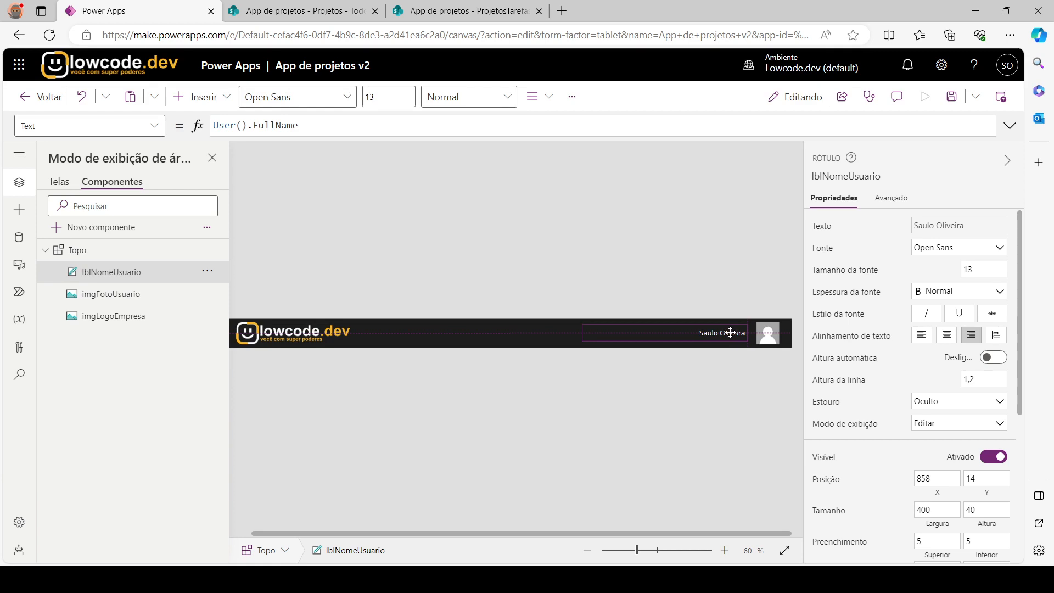
{"action": "left_click", "coordinate": [704, 271]}
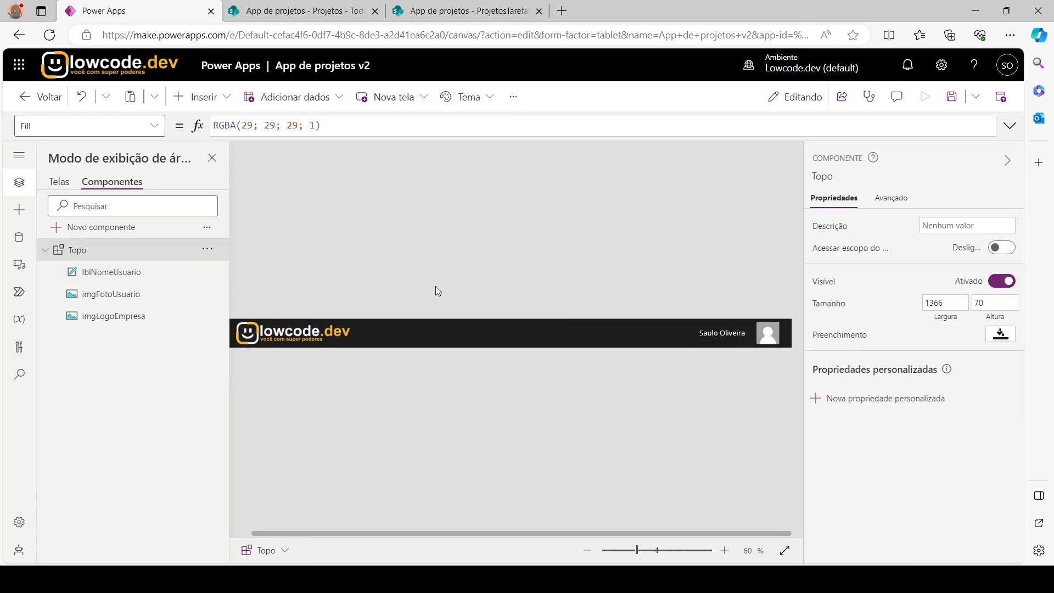
Step: Return to the app's screens and preview Meus Projetos to check the adjusted header
{"action": "left_click", "coordinate": [60, 184]}
{"action": "left_click", "coordinate": [897, 97]}
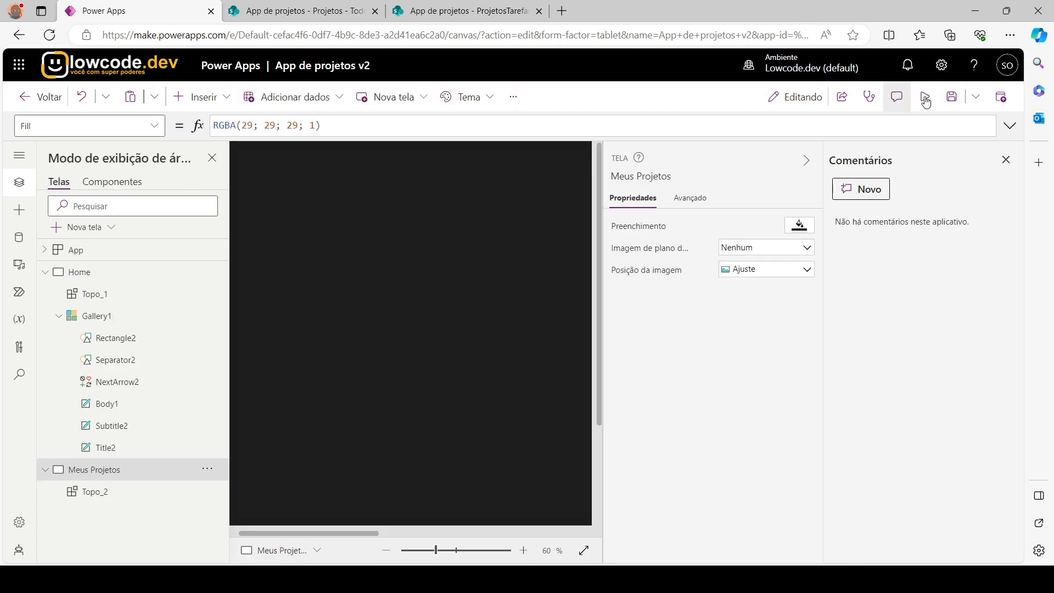
{"action": "left_click", "coordinate": [926, 98]}
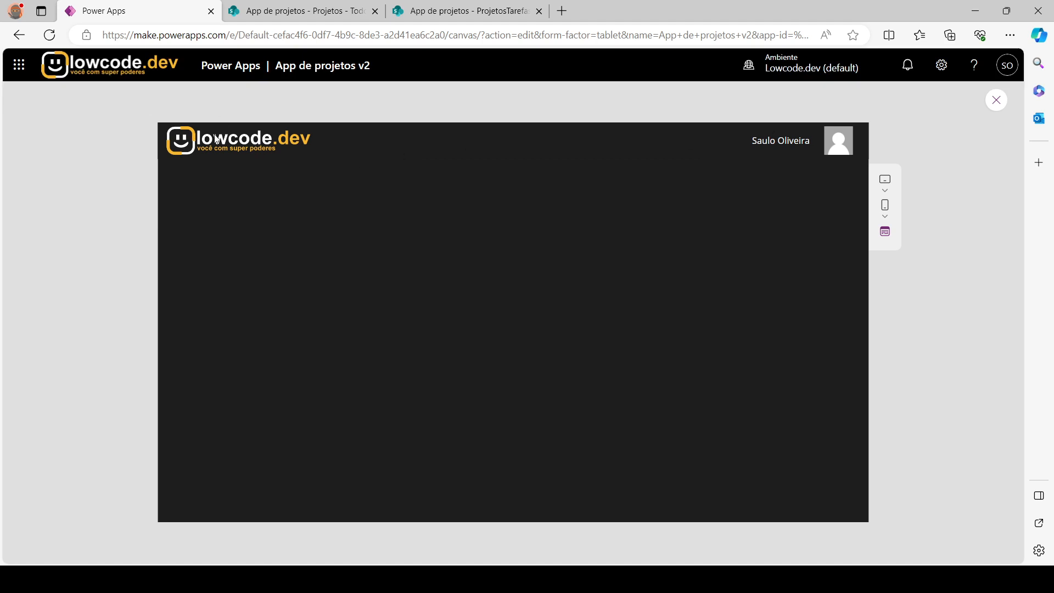
{"action": "left_click", "coordinate": [997, 101]}
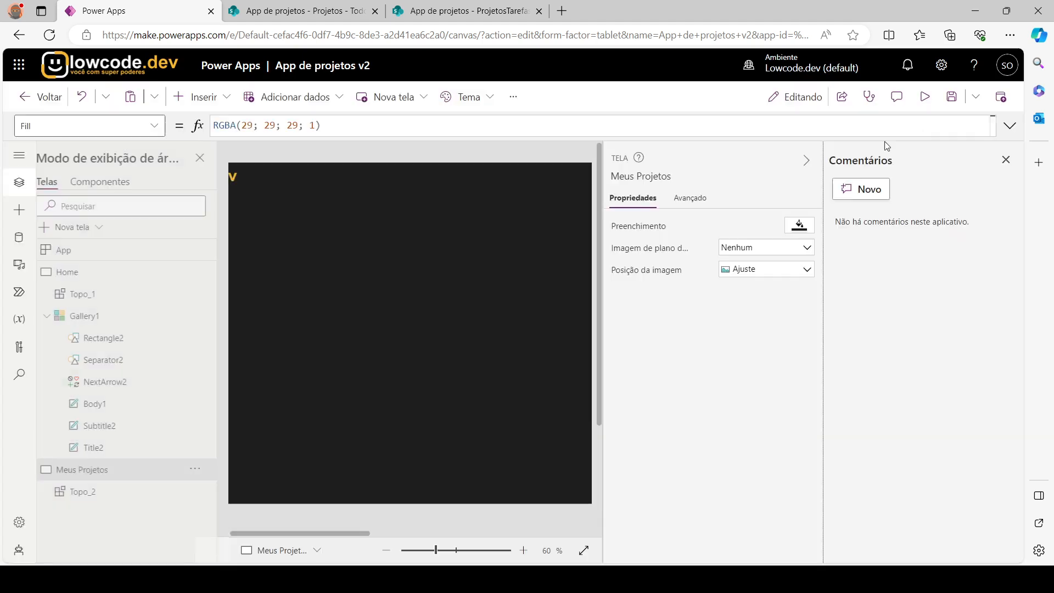
{"action": "left_click", "coordinate": [1006, 160]}
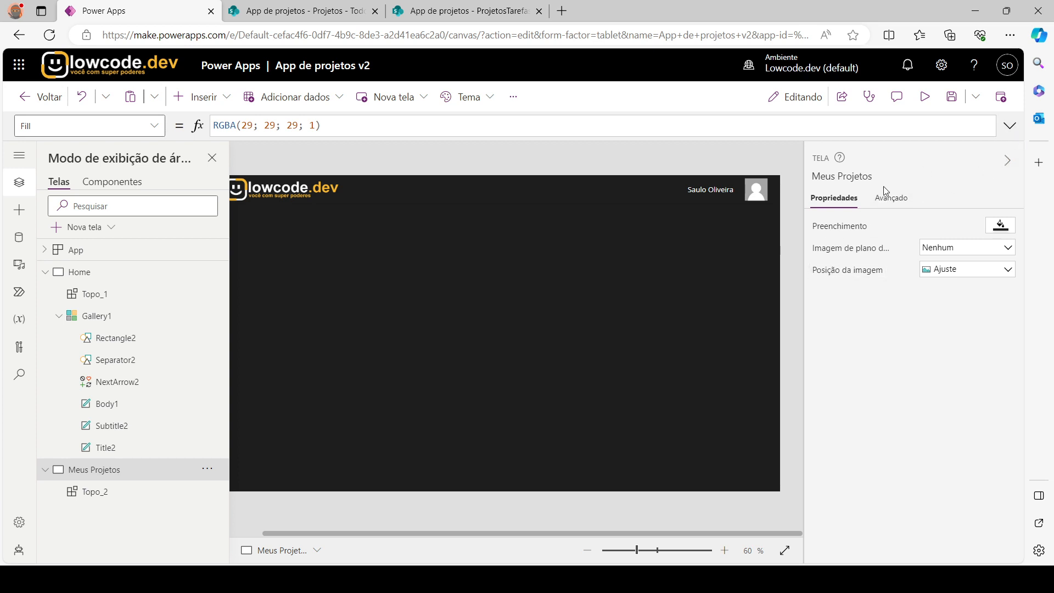
Step: Collapse Gallery1 in the screen tree, reselect the Meus Projetos screen and save the app
{"action": "left_click", "coordinate": [258, 534]}
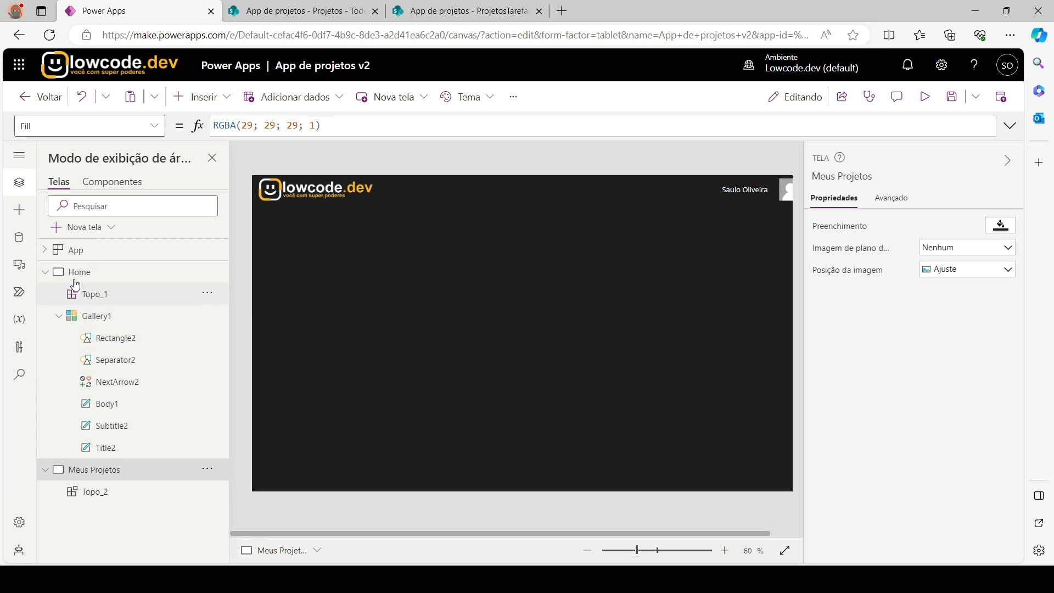
{"action": "left_click", "coordinate": [58, 316]}
{"action": "left_click", "coordinate": [79, 273]}
{"action": "left_click", "coordinate": [86, 343]}
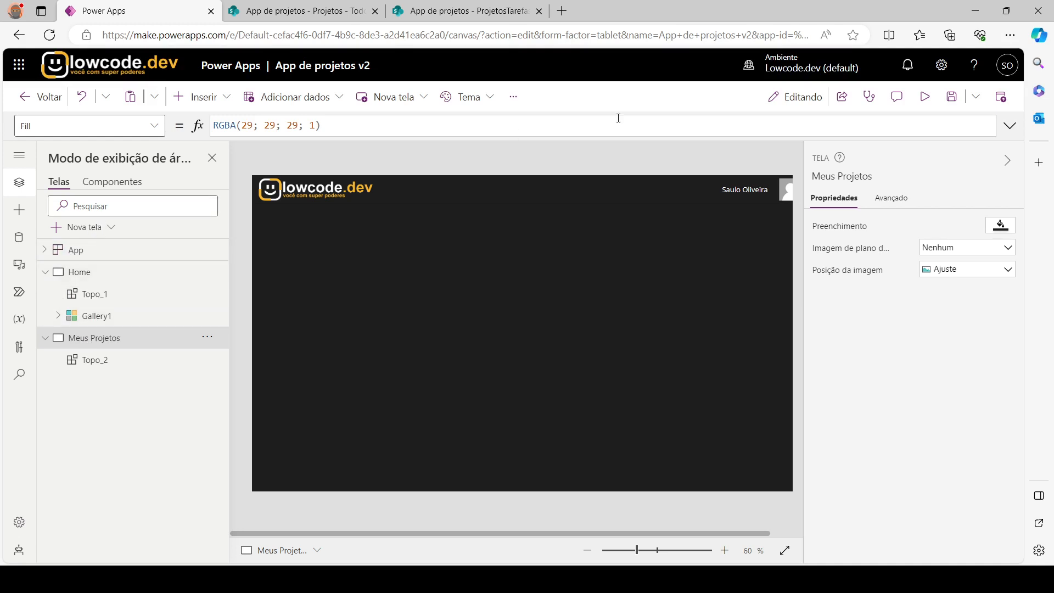
{"action": "left_click", "coordinate": [952, 97]}
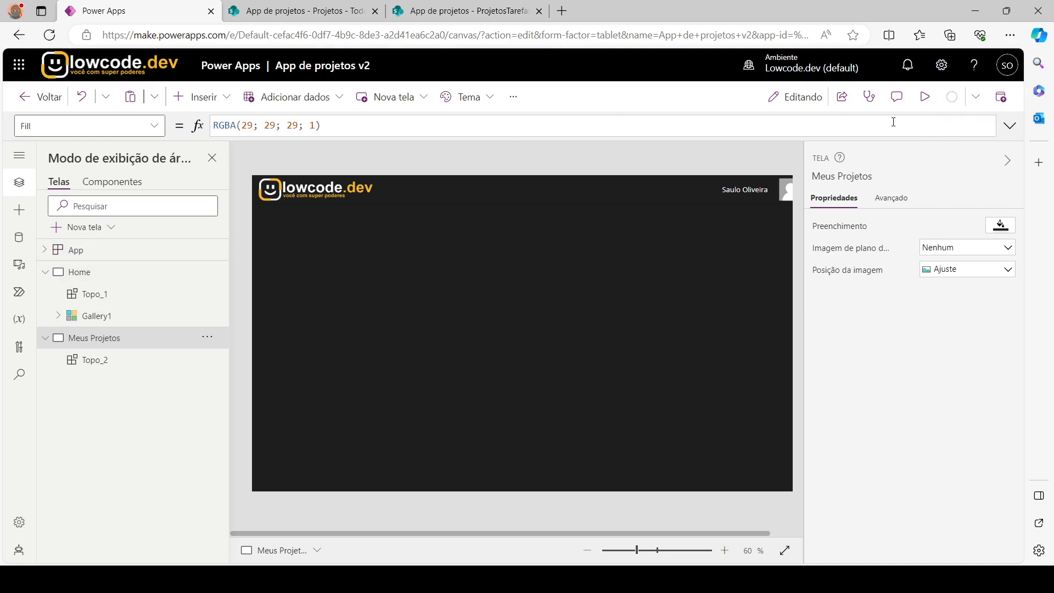